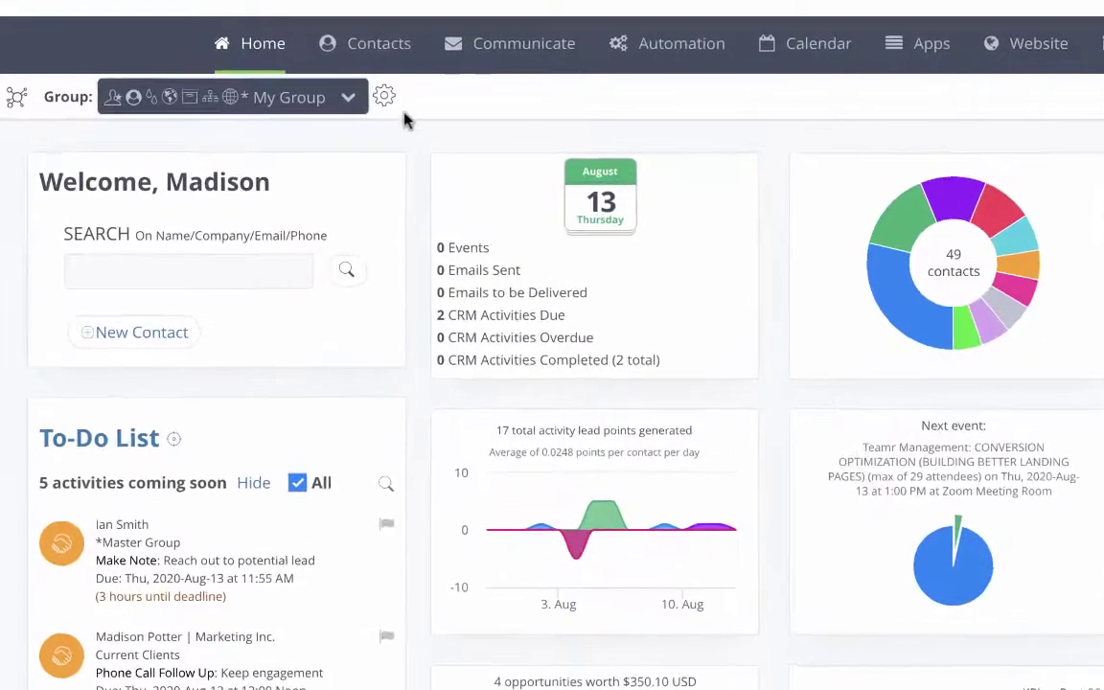
Step: Open the contact import area and look through the Text, CSV, Yahoo!, Gmail, QuickBooks, Magento, Evernote and Suppression List import options
{"action": "mouse_move", "coordinate": [403, 45]}
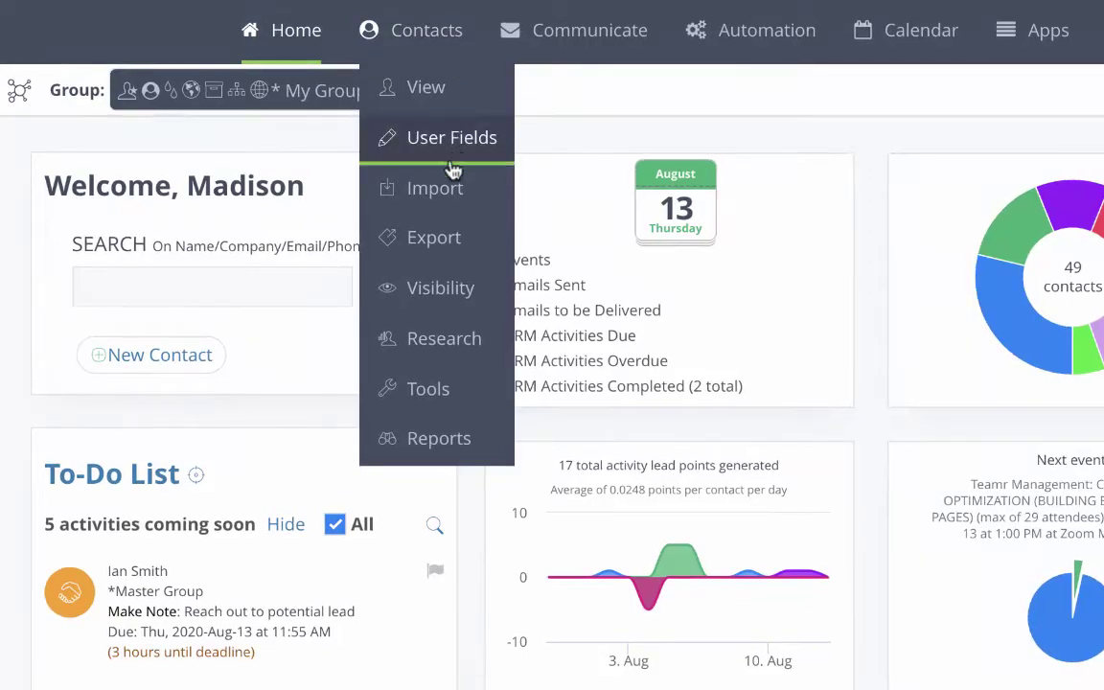
{"action": "left_click", "coordinate": [451, 188]}
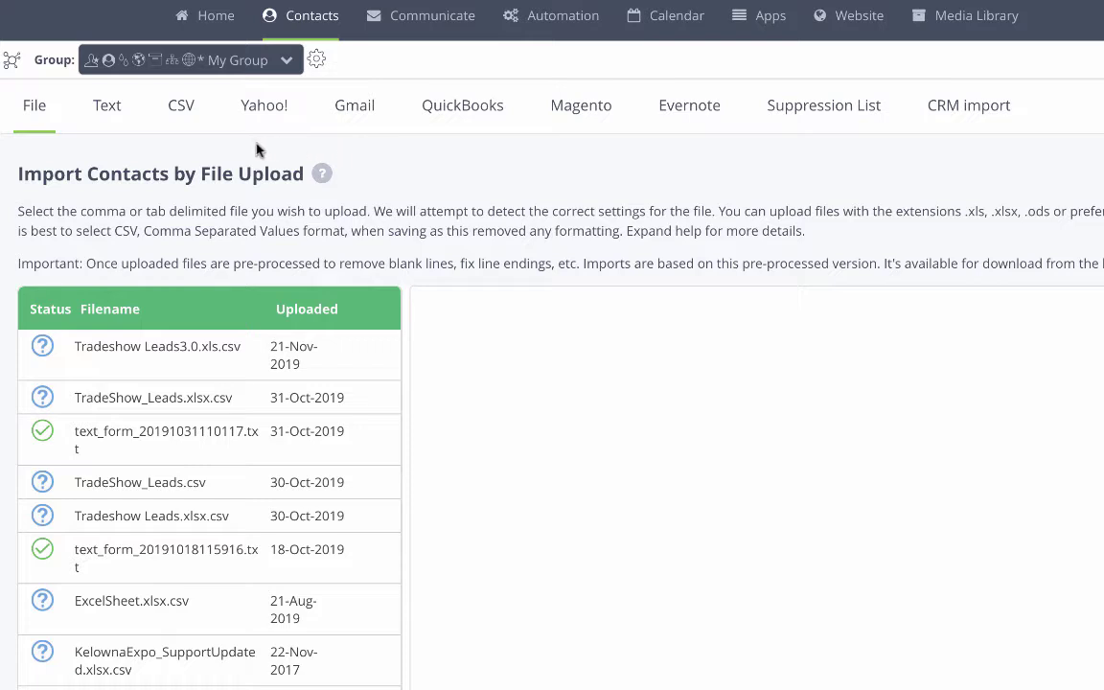
{"action": "left_click", "coordinate": [107, 121]}
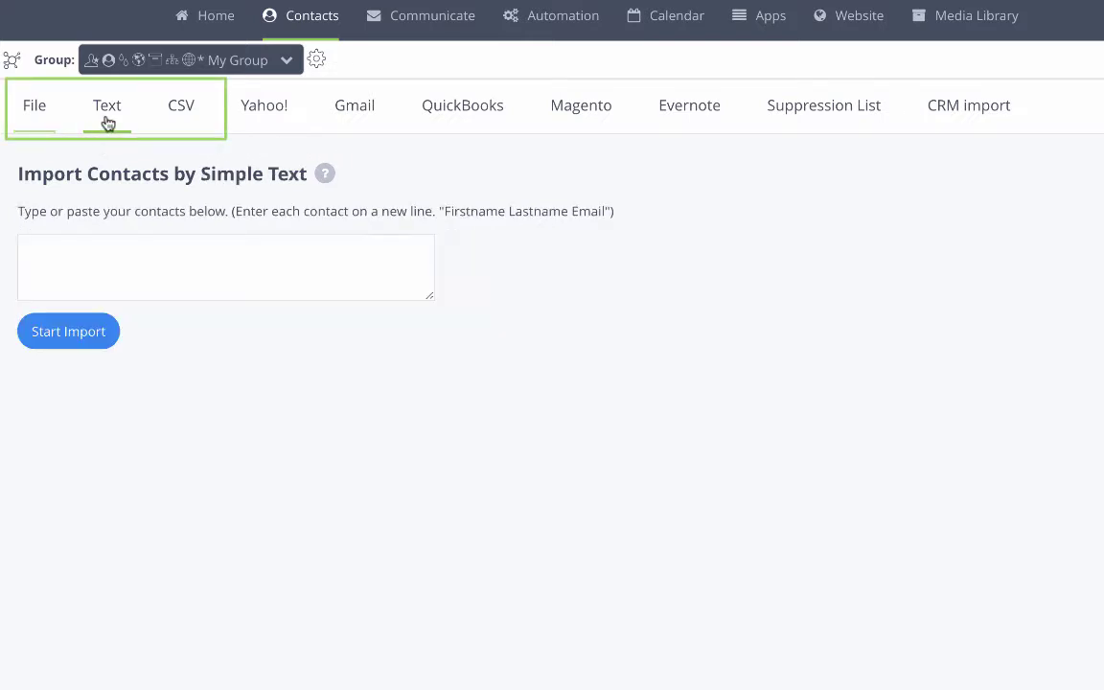
{"action": "left_click", "coordinate": [185, 126]}
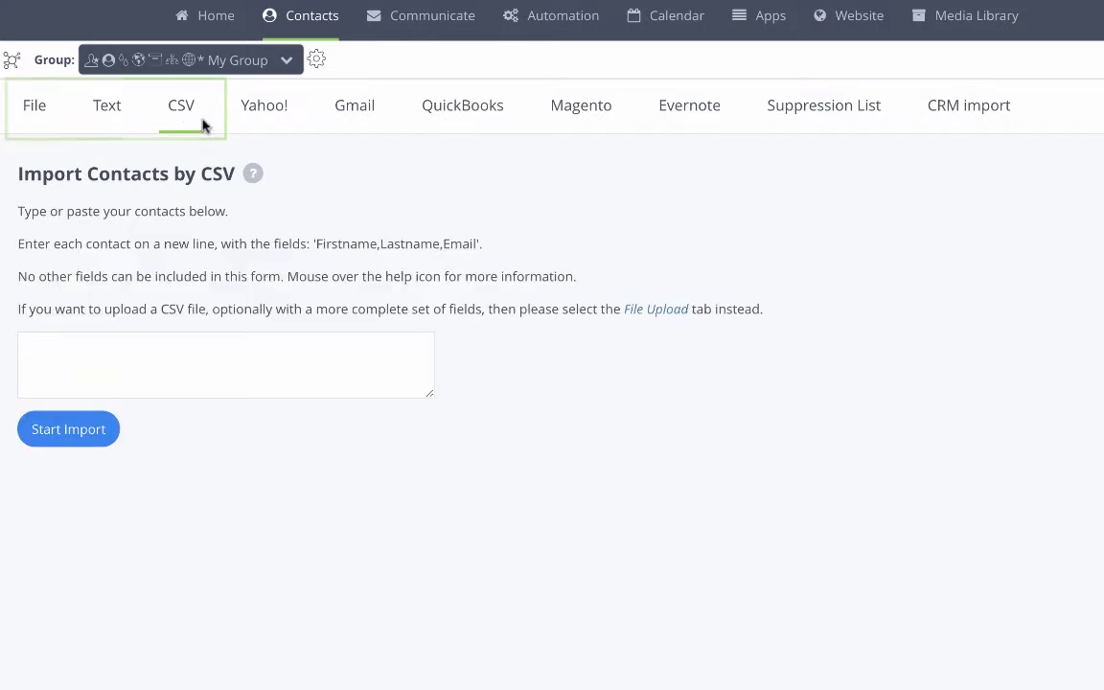
{"action": "left_click", "coordinate": [251, 123]}
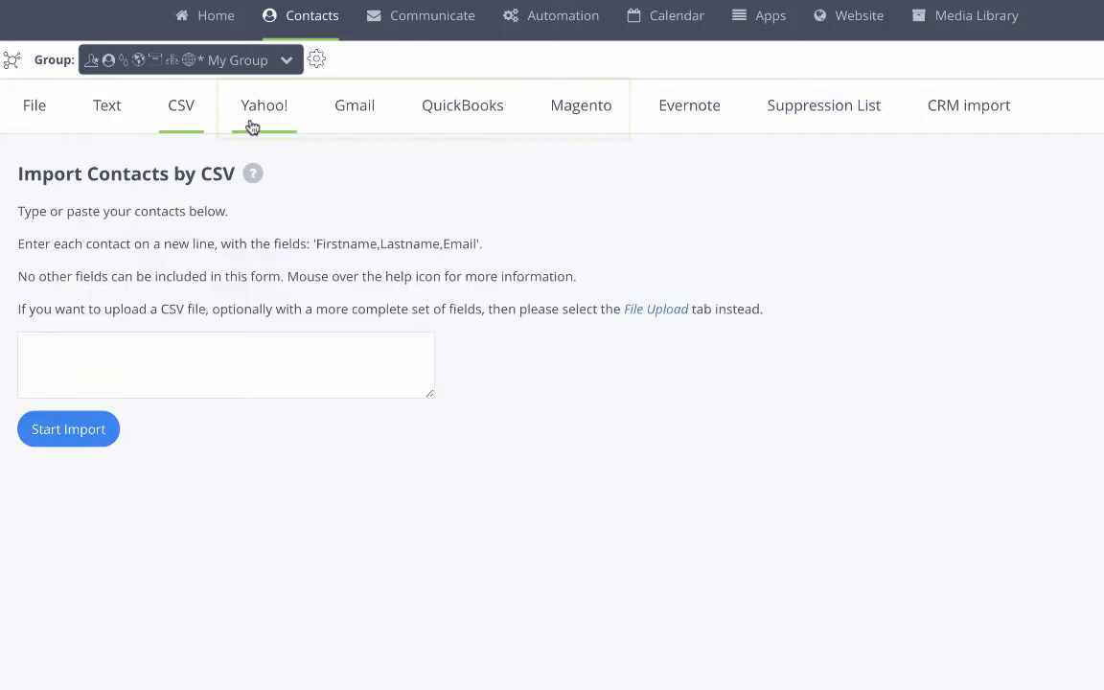
{"action": "left_click", "coordinate": [353, 129]}
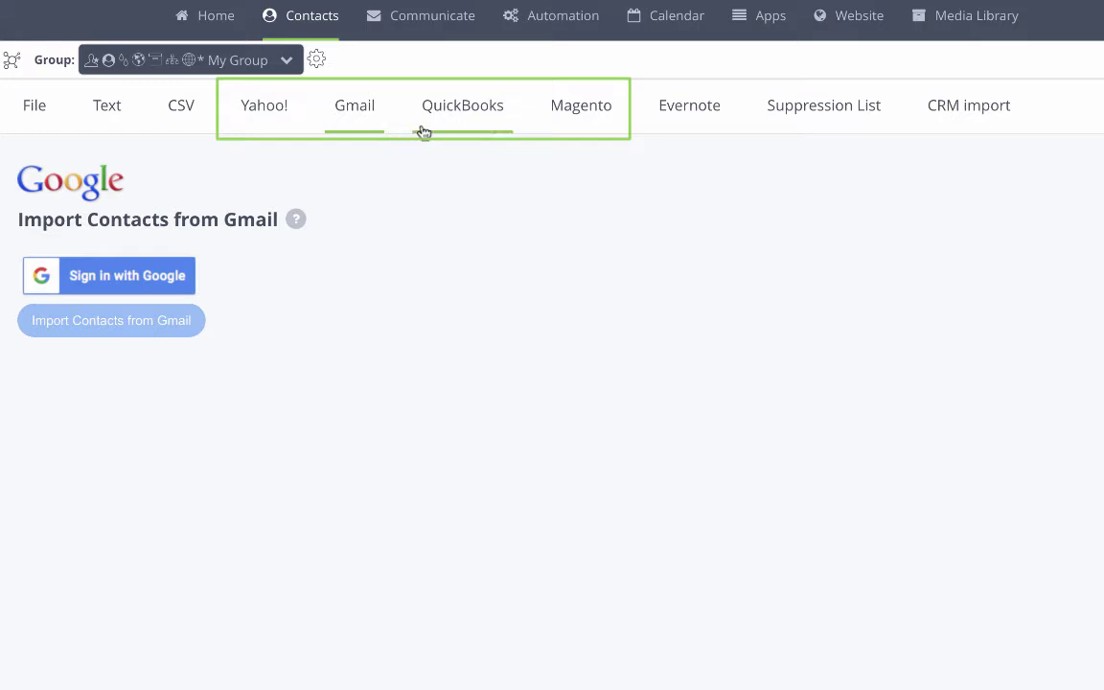
{"action": "left_click", "coordinate": [462, 129]}
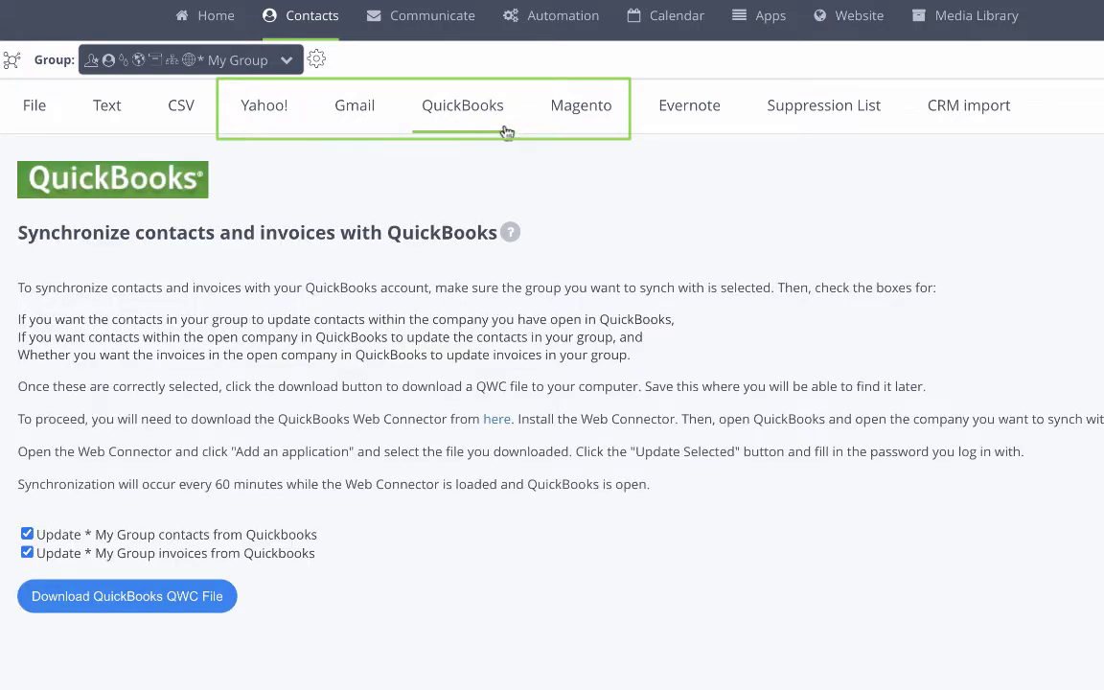
{"action": "left_click", "coordinate": [582, 126]}
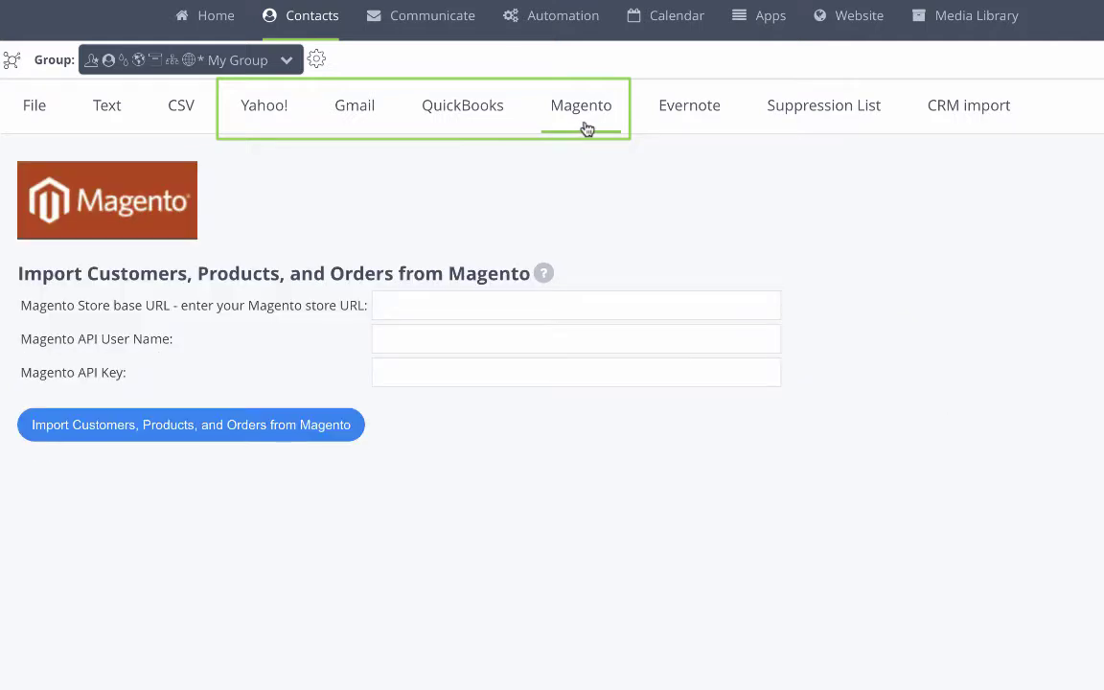
{"action": "left_click", "coordinate": [686, 125]}
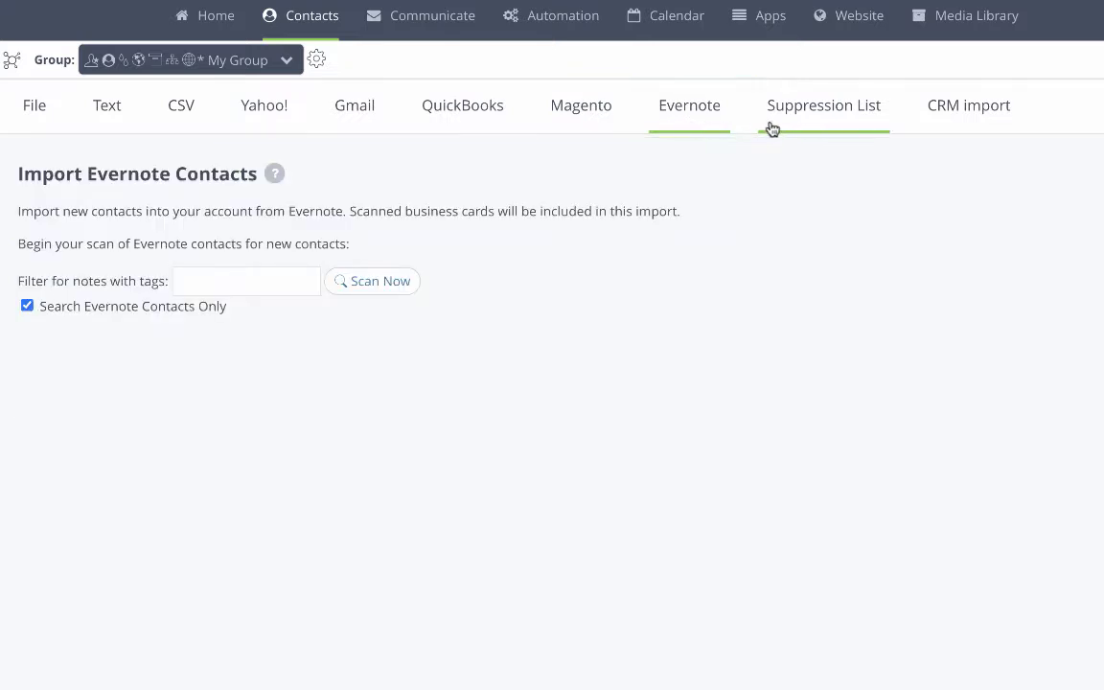
{"action": "left_click", "coordinate": [820, 128]}
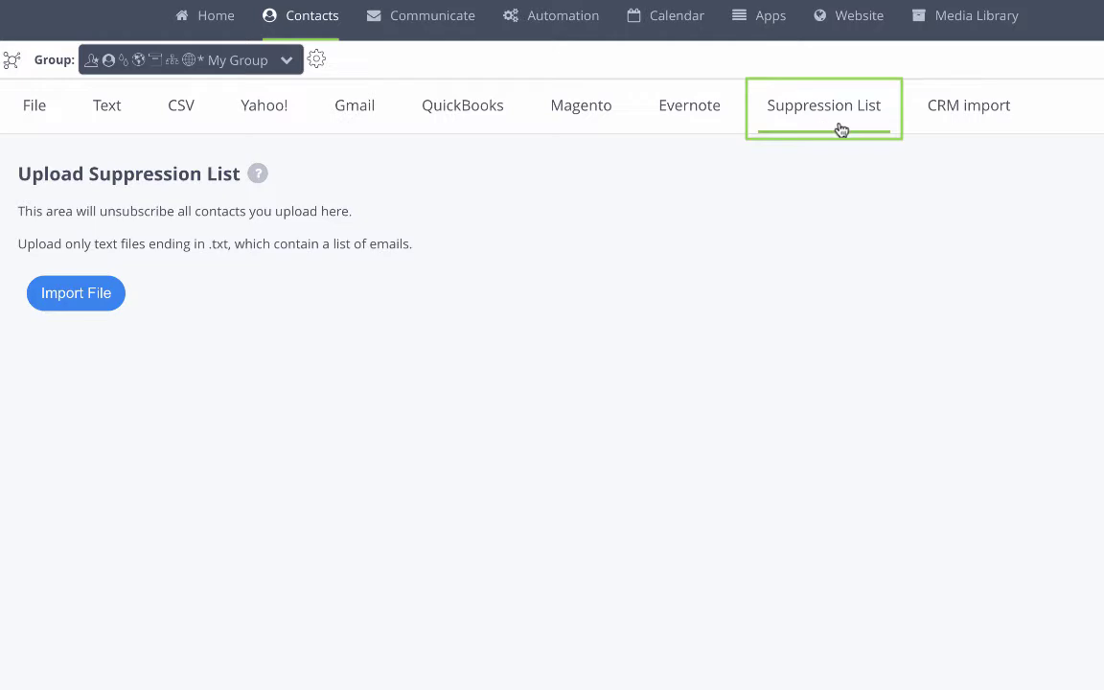
Step: View the CRM import option and read its help on the accepted headers for importing activities
{"action": "left_click", "coordinate": [973, 131]}
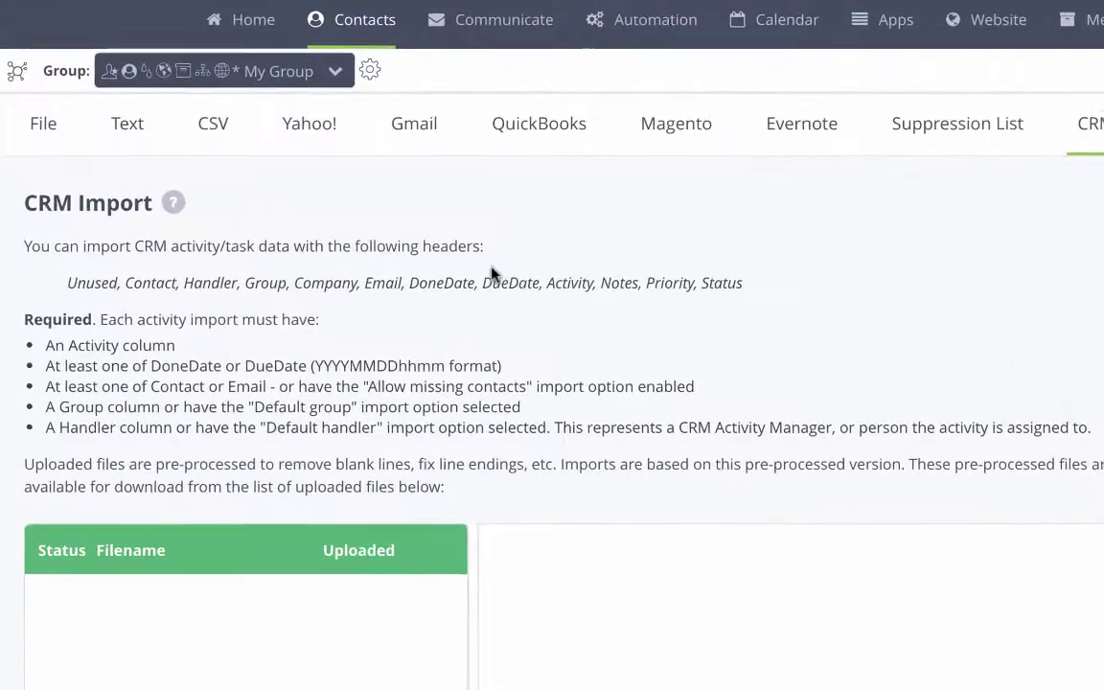
{"action": "mouse_move", "coordinate": [178, 204]}
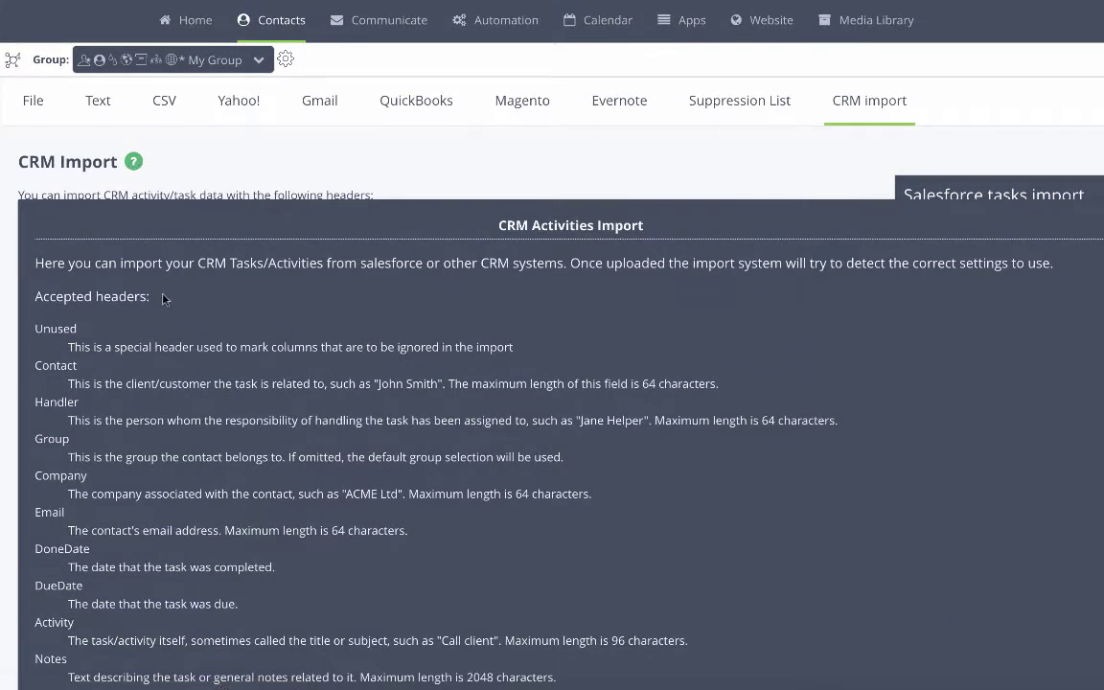
{"action": "scroll", "coordinate": [165, 299], "scroll_direction": "down", "scroll_amount": 2}
{"action": "scroll", "coordinate": [164, 299], "scroll_direction": "up", "scroll_amount": 3}
{"action": "mouse_move", "coordinate": [137, 168]}
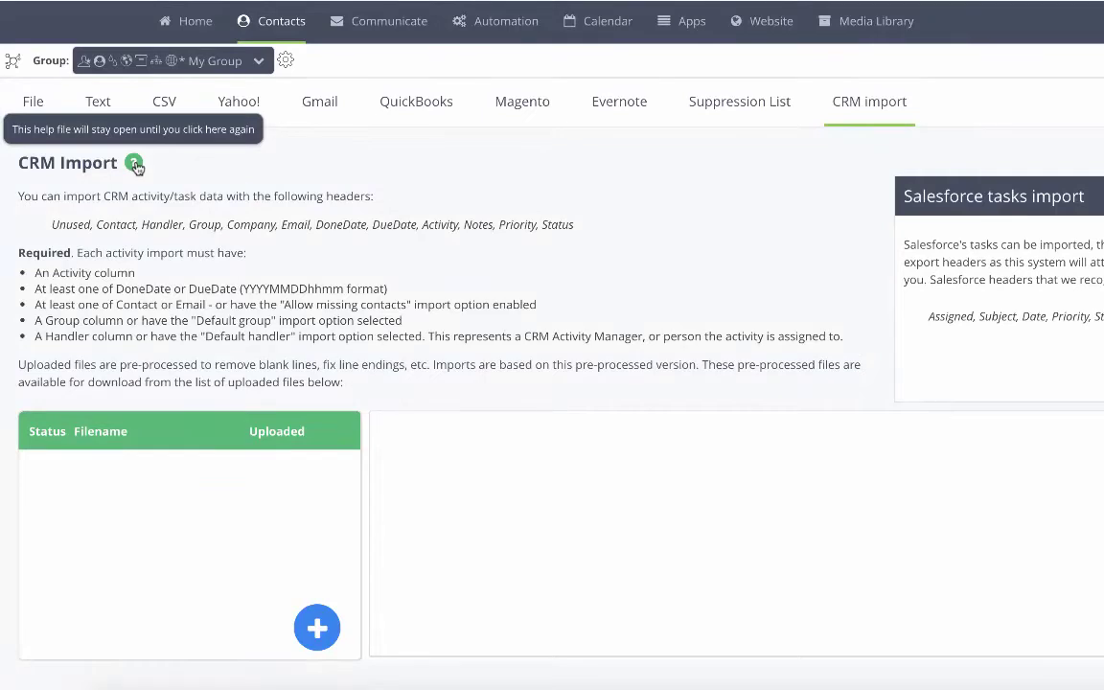
Step: Return to the file upload import and view the import report for text_form_20191031110117.txt
{"action": "left_click", "coordinate": [43, 114]}
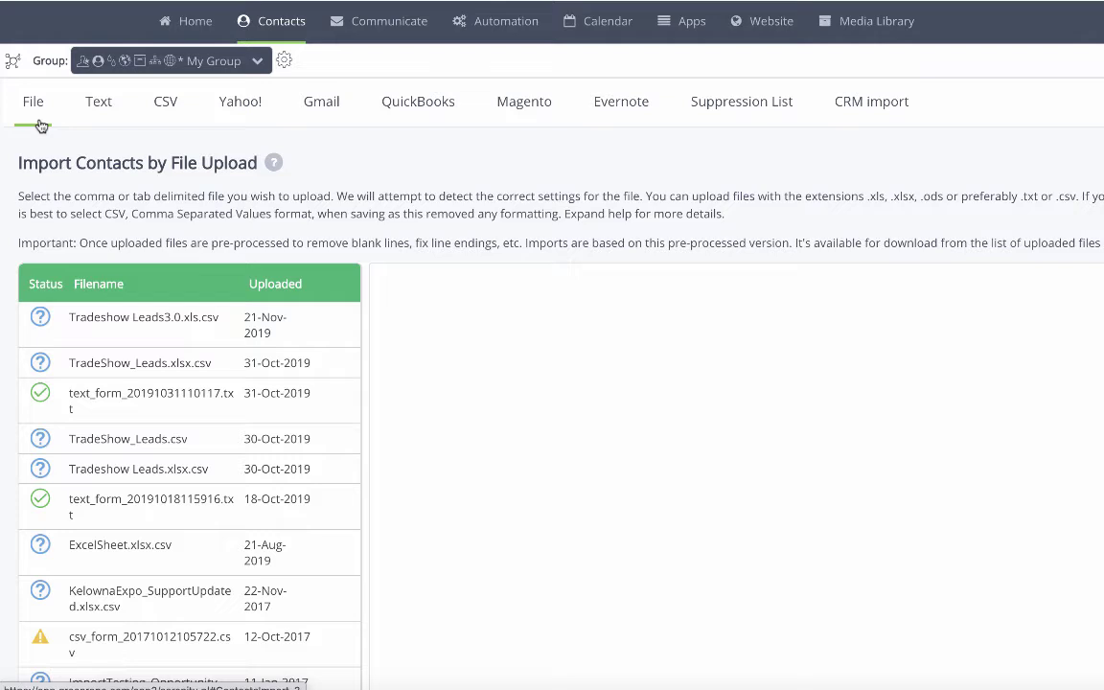
{"action": "left_click", "coordinate": [104, 390]}
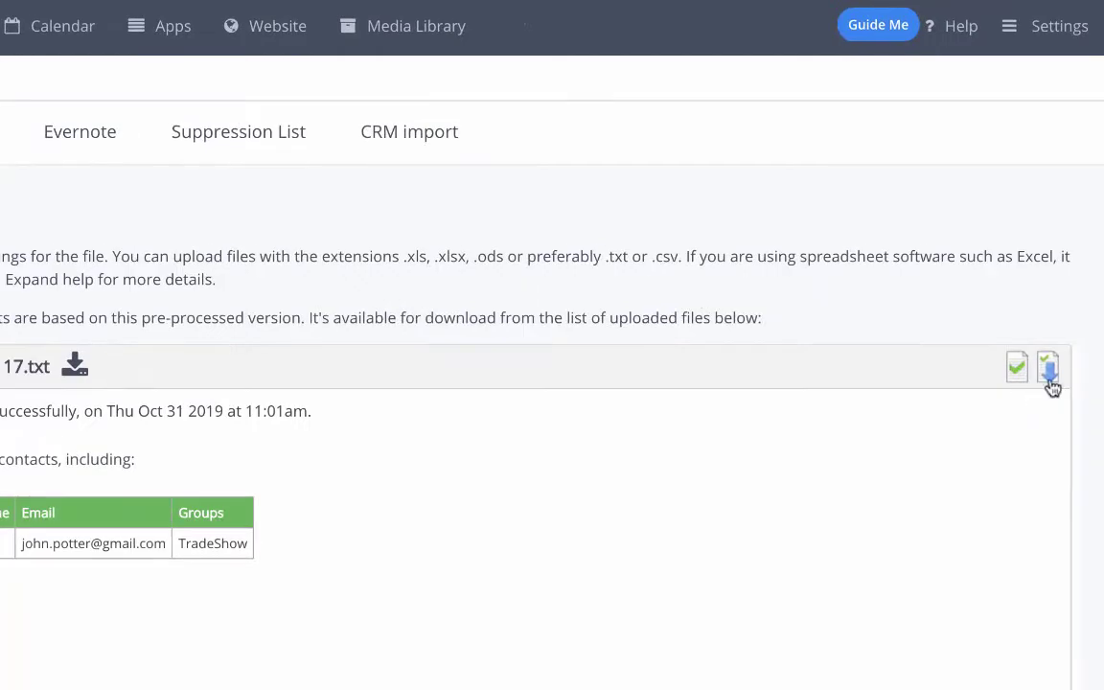
{"action": "mouse_move", "coordinate": [1013, 381]}
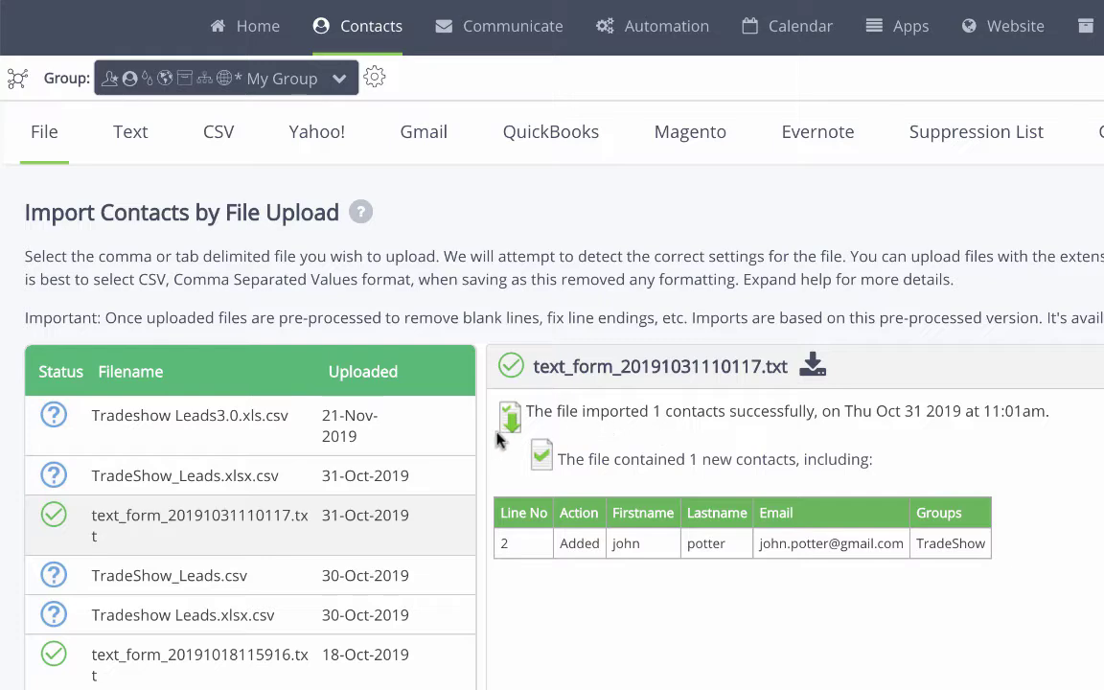
Step: Delete the uploaded file Tradeshow Leads3.0.xls.csv from the import list
{"action": "mouse_move", "coordinate": [399, 446]}
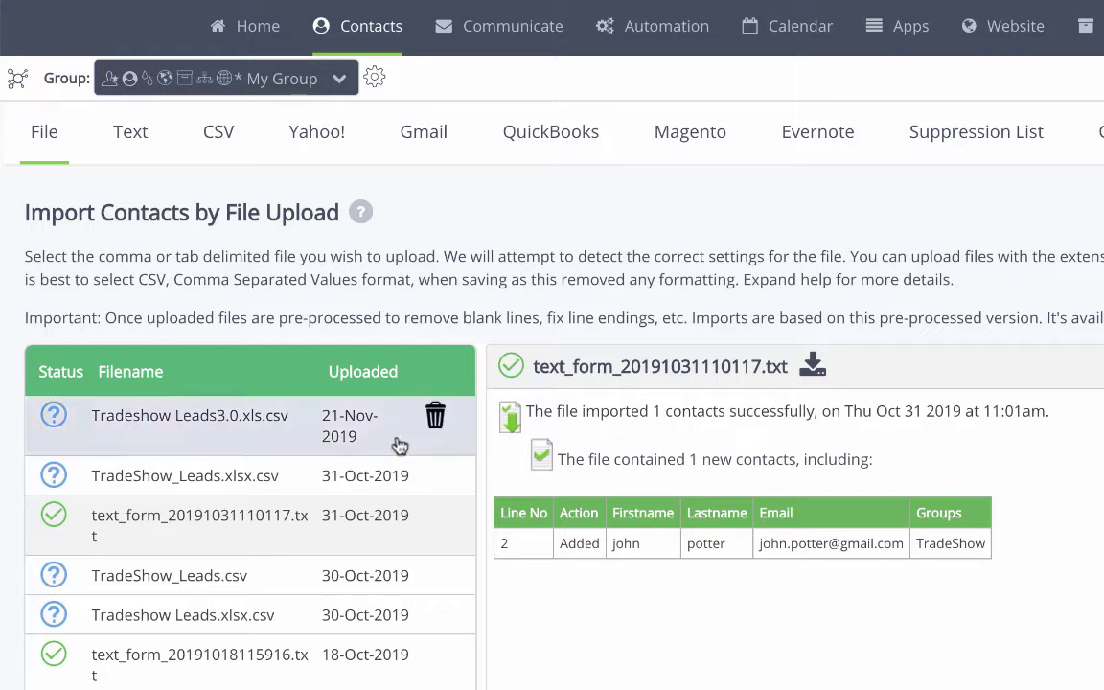
{"action": "left_click", "coordinate": [436, 421]}
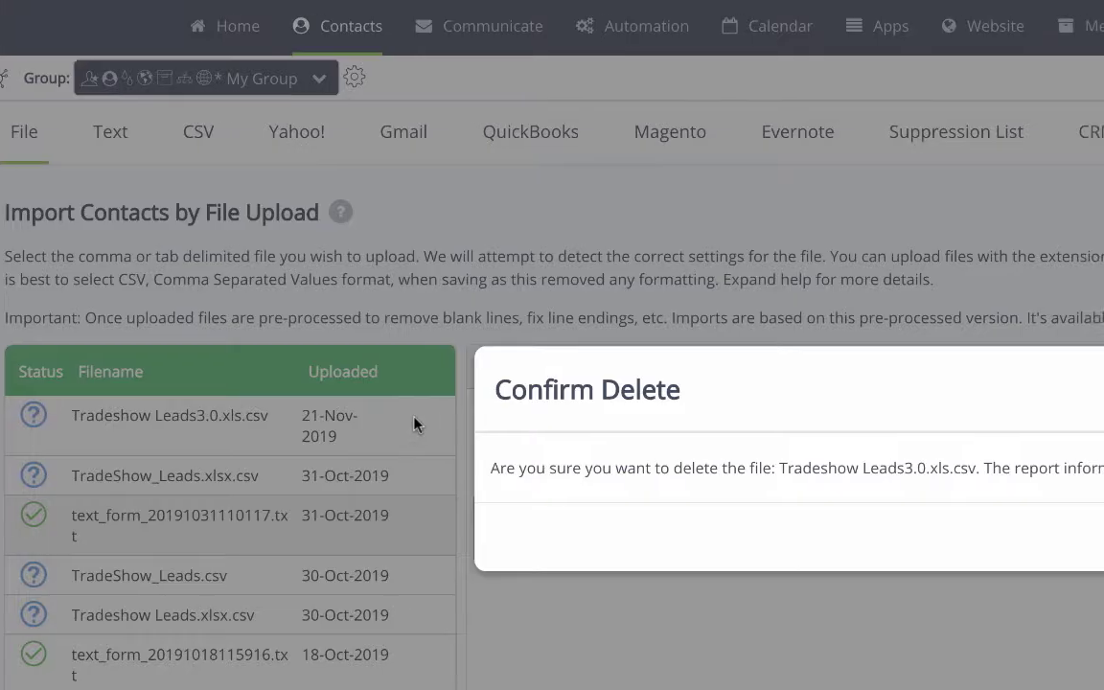
{"action": "left_click", "coordinate": [844, 535]}
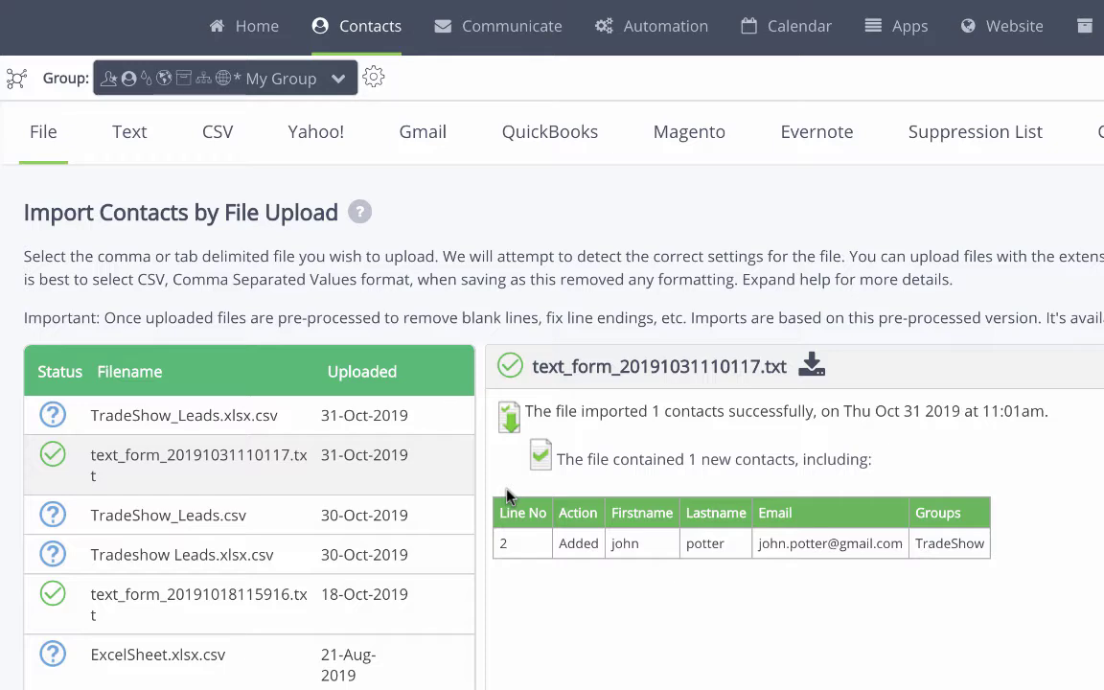
Step: Upload the TradeShow_Leads 2 spreadsheet as a new contacts import file
{"action": "scroll", "coordinate": [508, 495], "scroll_direction": "down", "scroll_amount": 5}
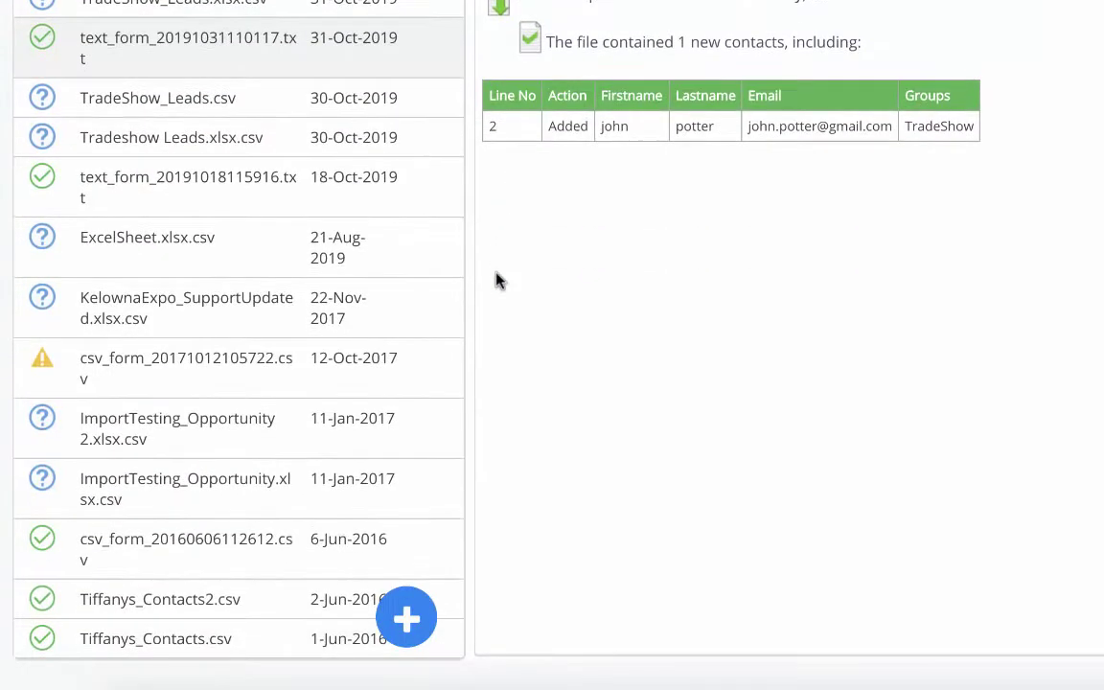
{"action": "left_click", "coordinate": [406, 624]}
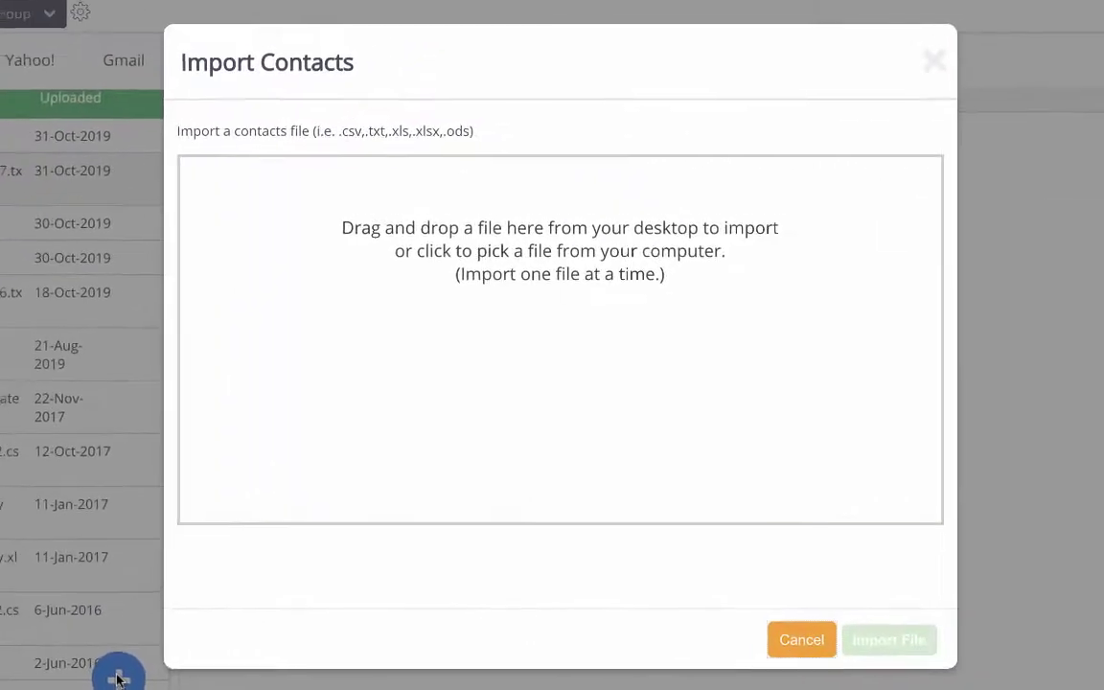
{"action": "left_click_drag", "start_coordinate": [901, 63], "coordinate": [718, 282]}
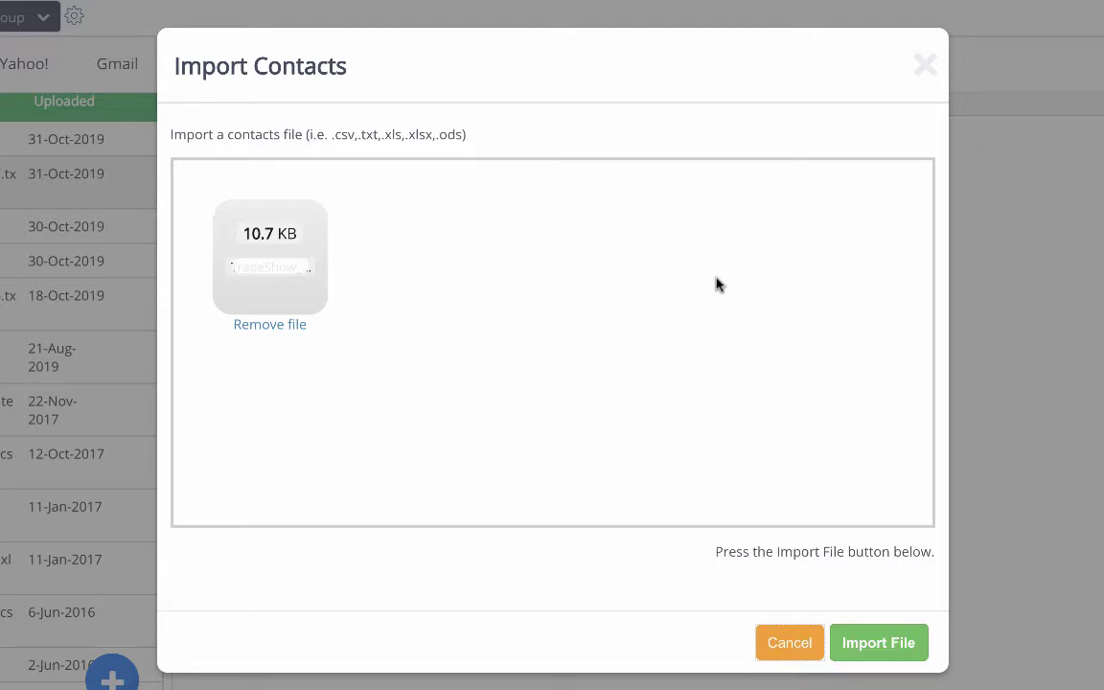
{"action": "left_click", "coordinate": [898, 643]}
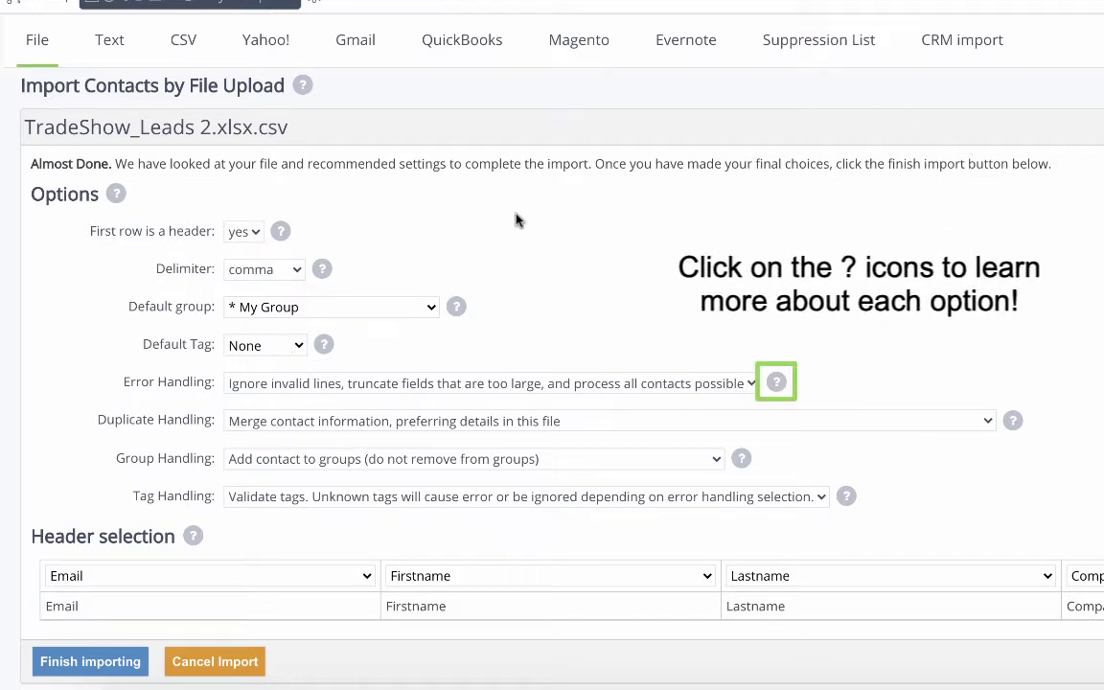
Step: Choose to ignore invalid lines and truncate long fields on errors, and merge duplicates preferring details in this file
{"action": "left_click", "coordinate": [316, 383]}
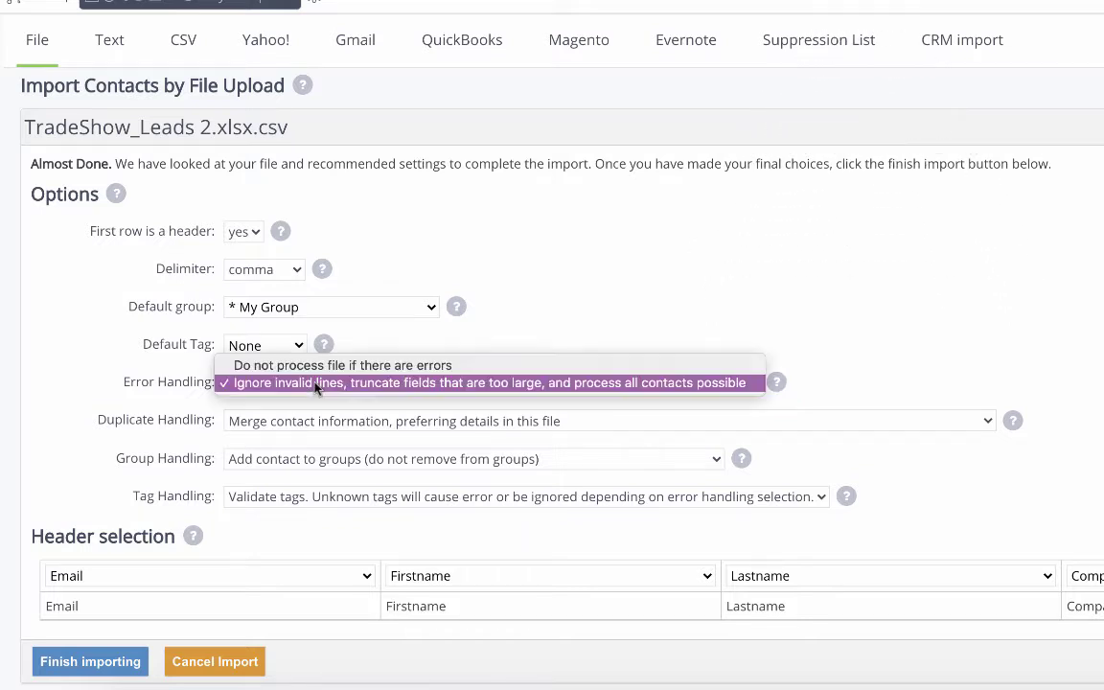
{"action": "left_click", "coordinate": [317, 383]}
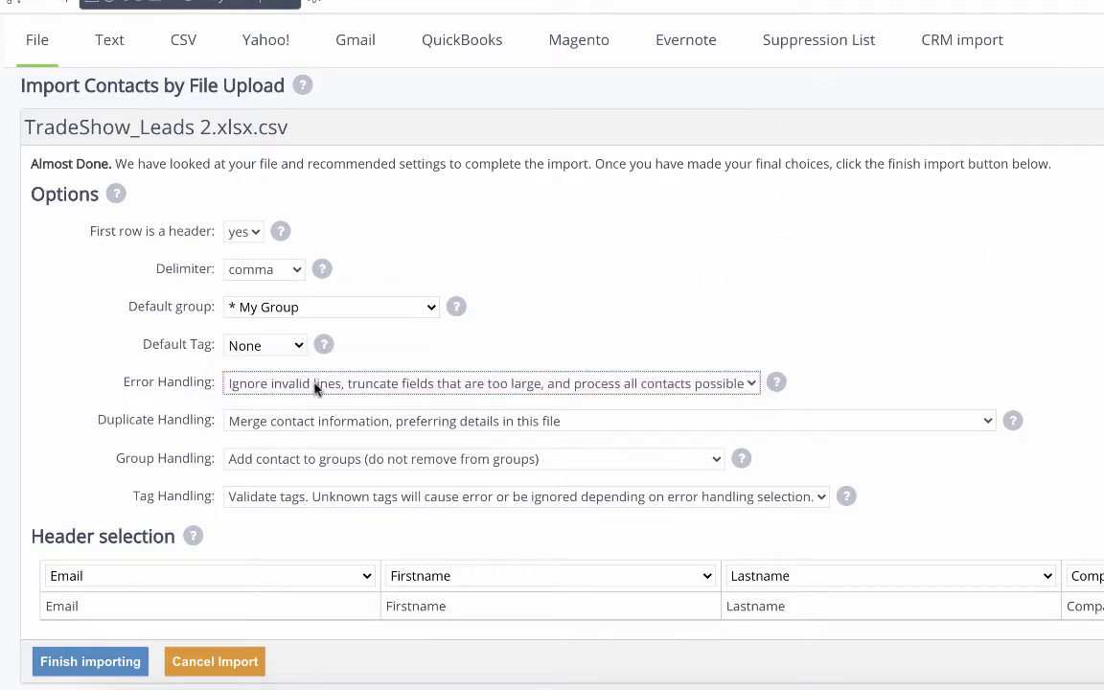
{"action": "left_click", "coordinate": [321, 422]}
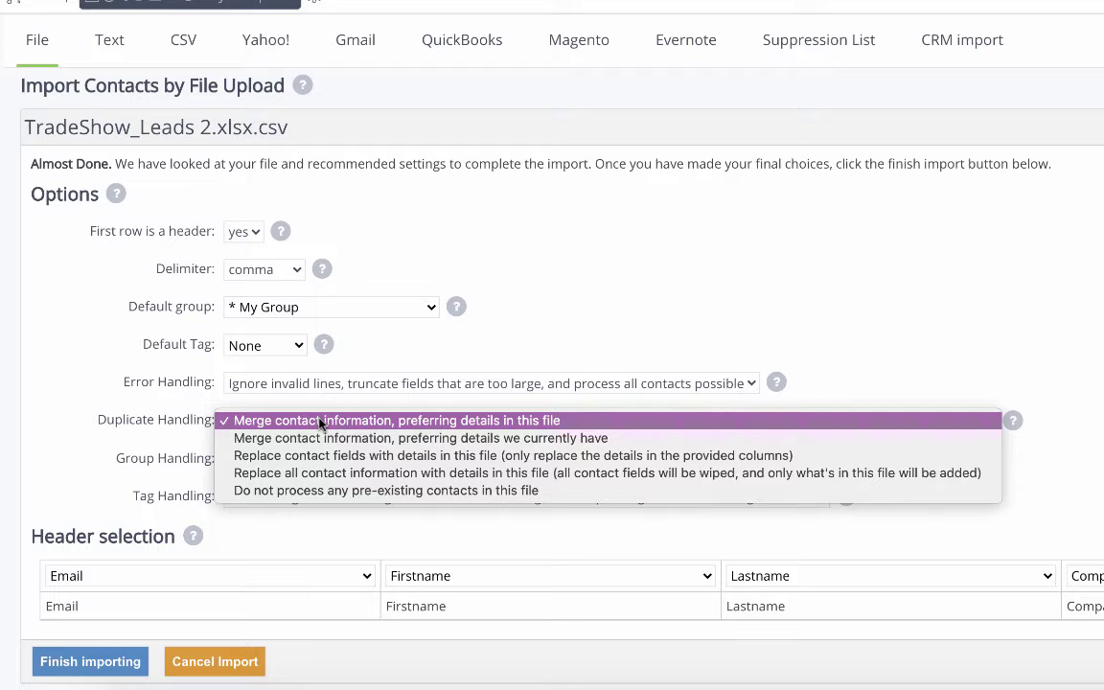
{"action": "left_click", "coordinate": [321, 422]}
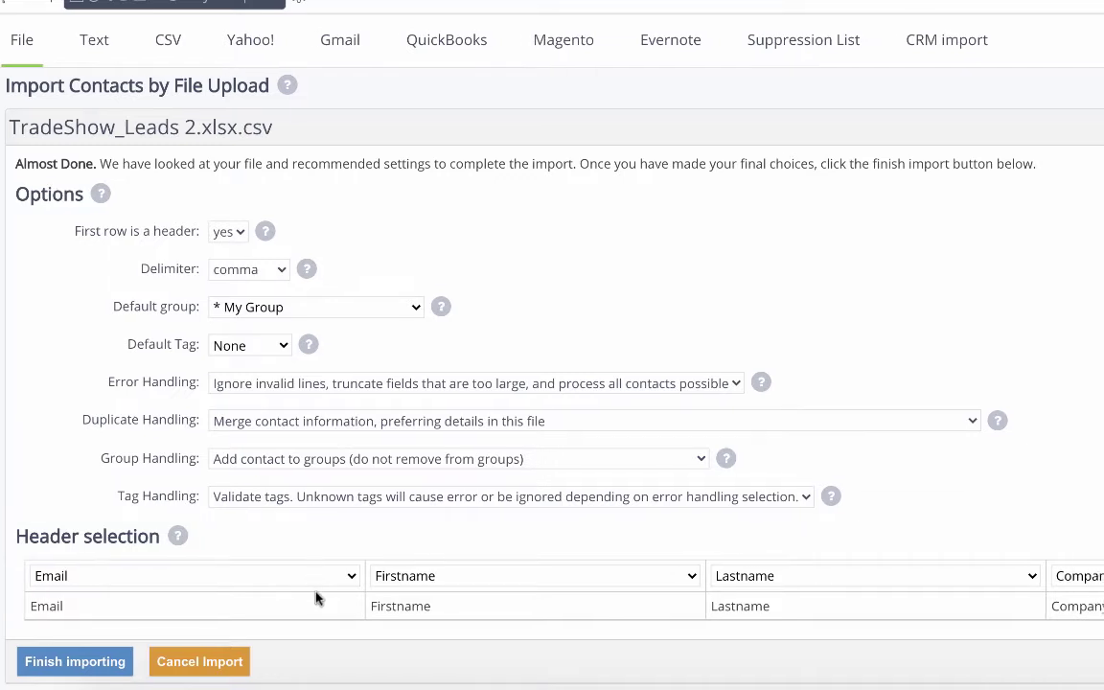
Step: Map the User 70 Lead Source column to All Groups-Lead Source and User 71 Sales Representative to All Groups-Sales Rep
{"action": "scroll", "coordinate": [331, 598], "scroll_direction": "right", "scroll_amount": 2}
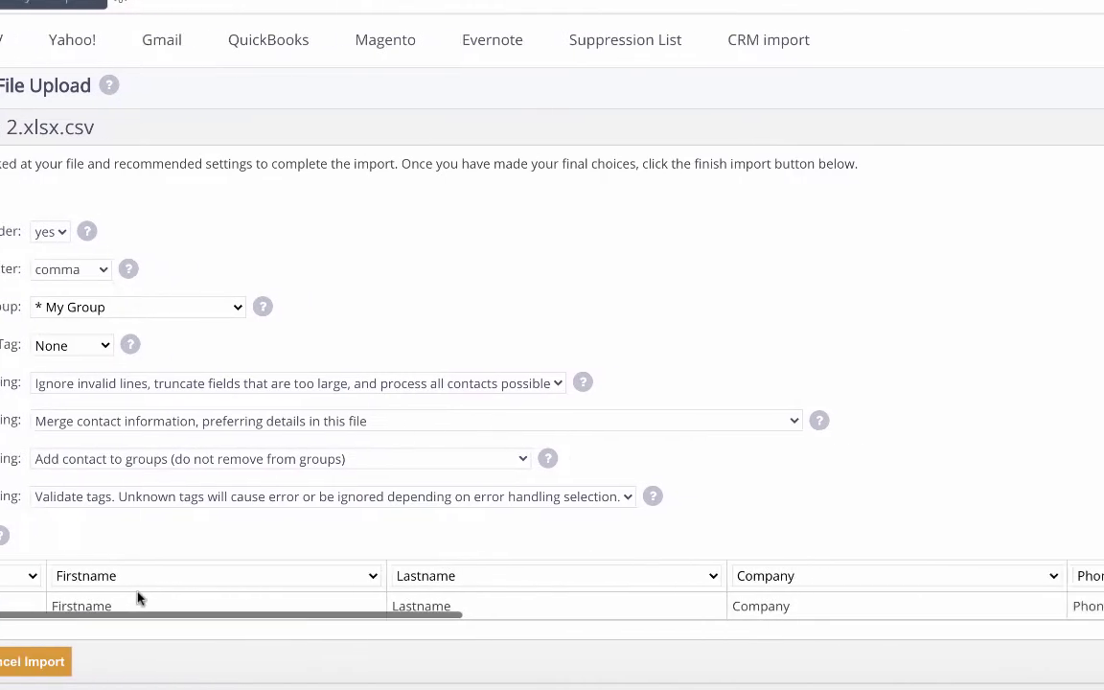
{"action": "scroll", "coordinate": [139, 598], "scroll_direction": "right", "scroll_amount": 5}
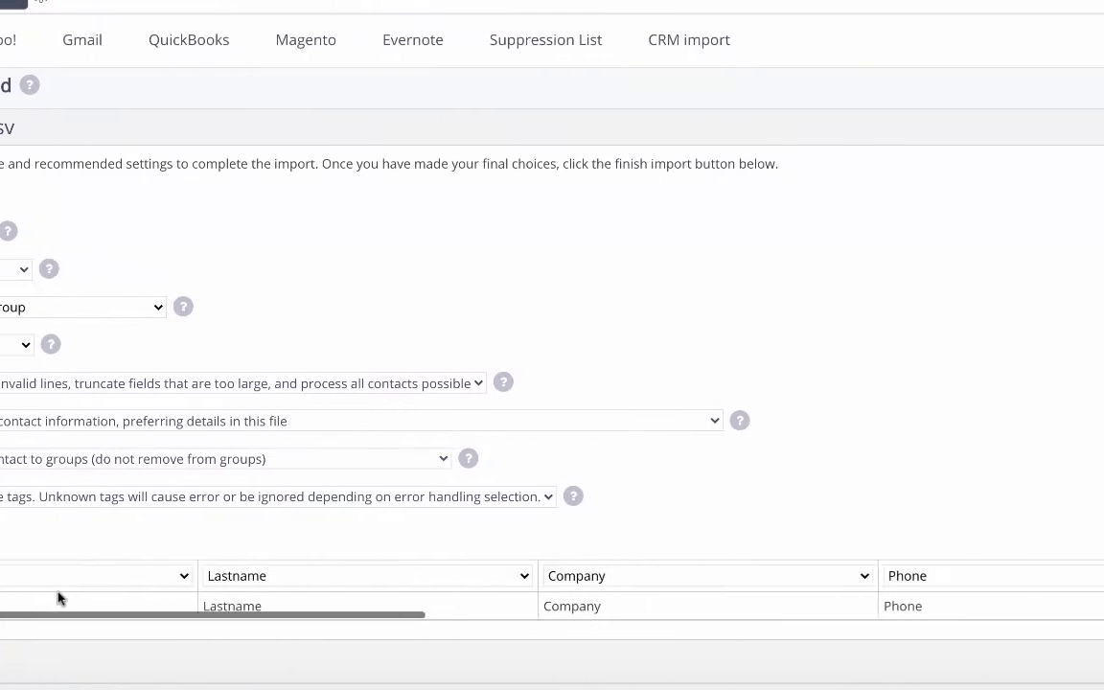
{"action": "scroll", "coordinate": [552, 589], "scroll_direction": "right", "scroll_amount": 5}
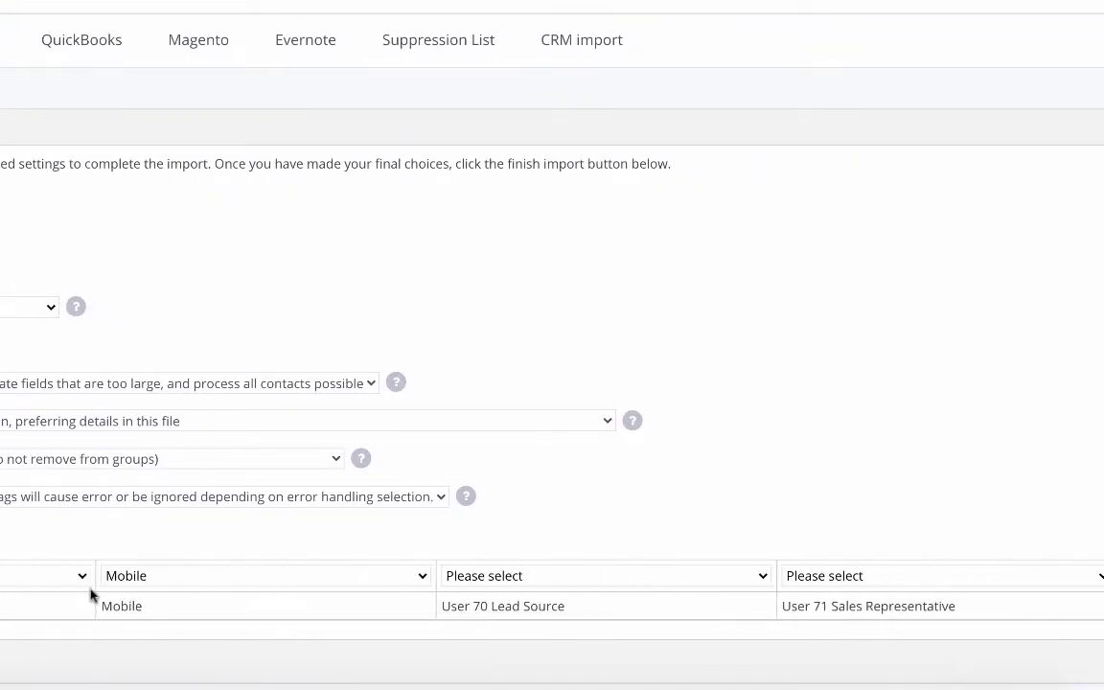
{"action": "left_click", "coordinate": [508, 576]}
{"action": "scroll", "coordinate": [509, 576], "scroll_direction": "down", "scroll_amount": 3}
{"action": "left_click", "coordinate": [606, 579]}
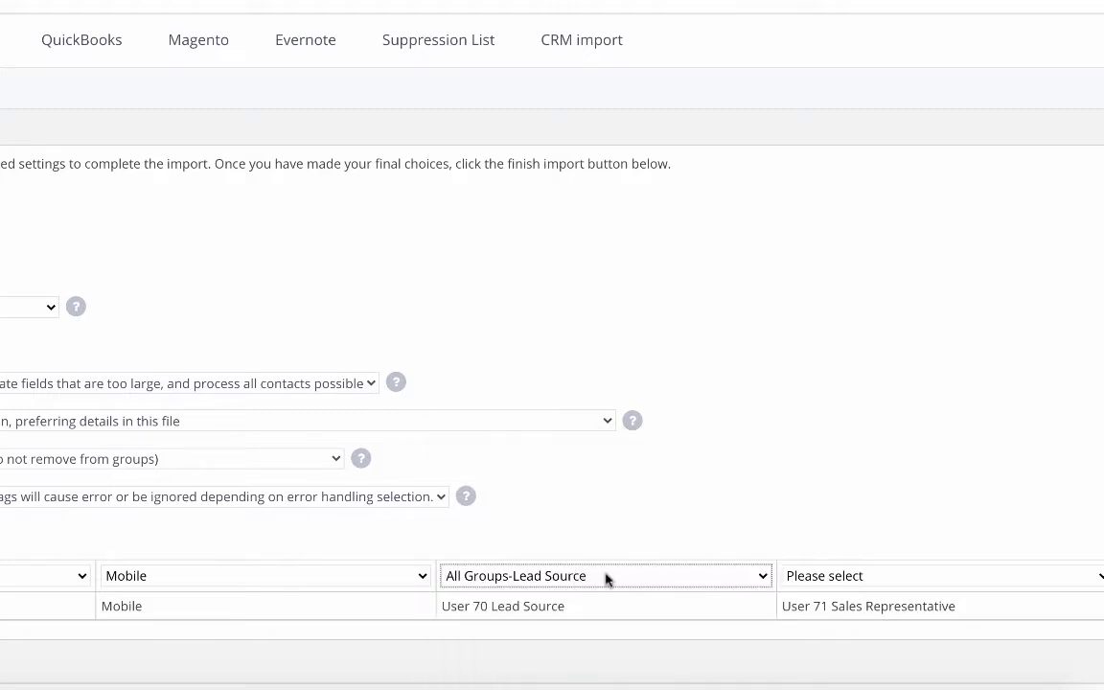
{"action": "left_click", "coordinate": [874, 578]}
{"action": "left_click", "coordinate": [876, 594]}
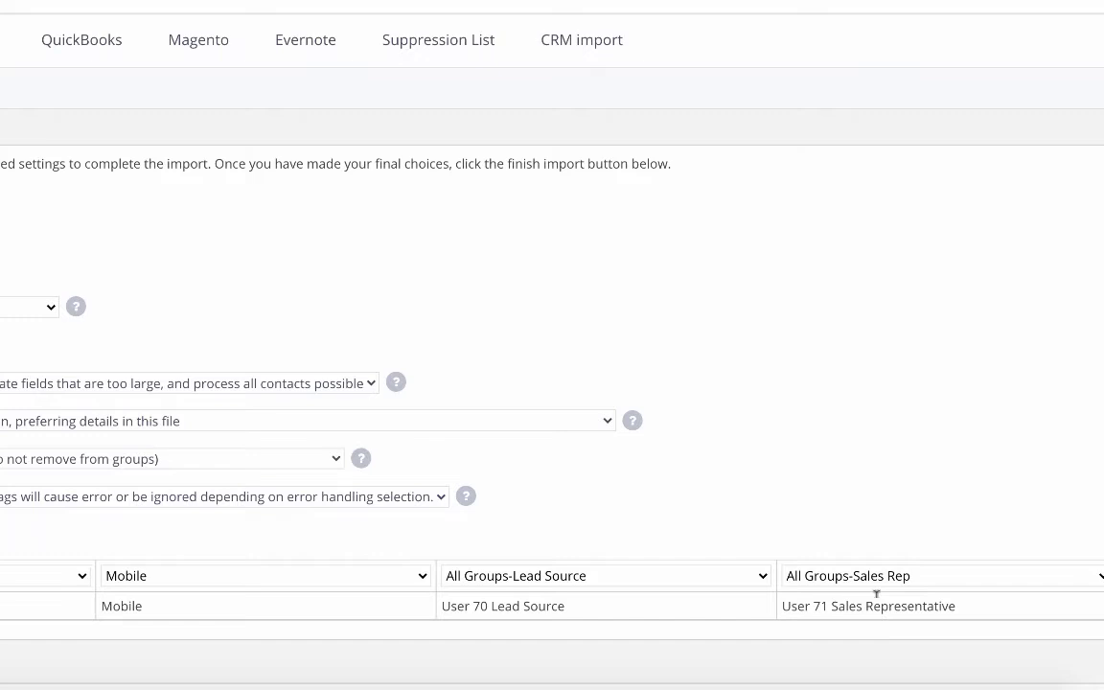
Step: Map the User 72 Service Preferences column to its contact field and review the header selections
{"action": "scroll", "coordinate": [872, 594], "scroll_direction": "right", "scroll_amount": 8}
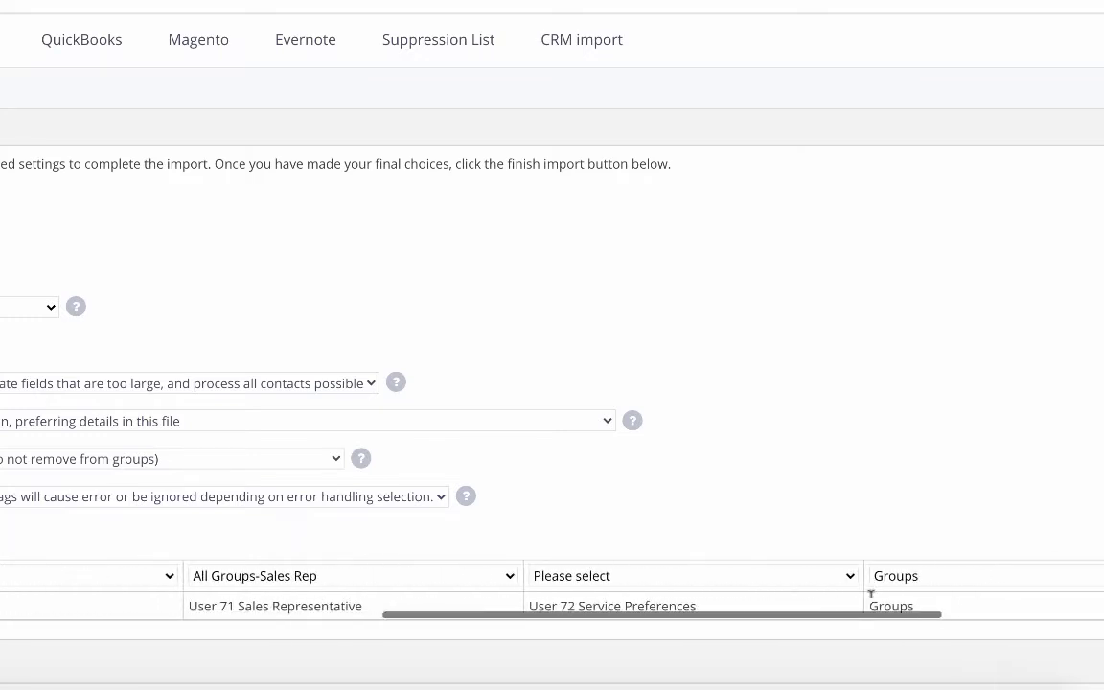
{"action": "left_click", "coordinate": [778, 581]}
{"action": "scroll", "coordinate": [779, 583], "scroll_direction": "down", "scroll_amount": 5}
{"action": "left_click", "coordinate": [781, 590]}
{"action": "scroll", "coordinate": [781, 591], "scroll_direction": "left", "scroll_amount": 15}
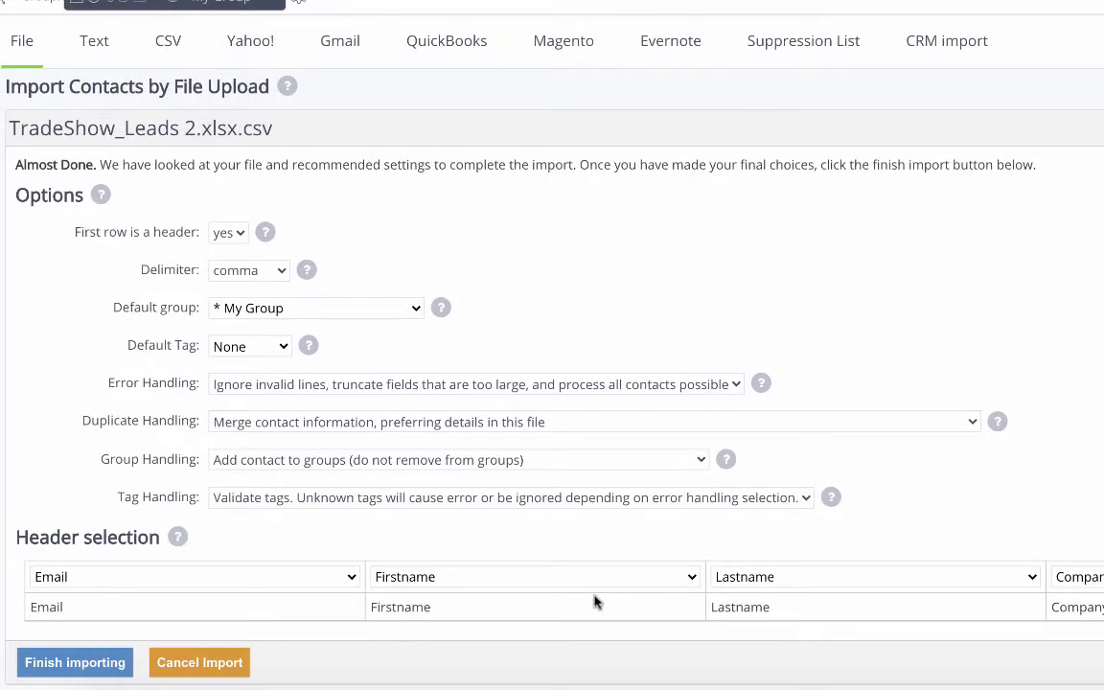
{"action": "scroll", "coordinate": [593, 602], "scroll_direction": "right", "scroll_amount": 10}
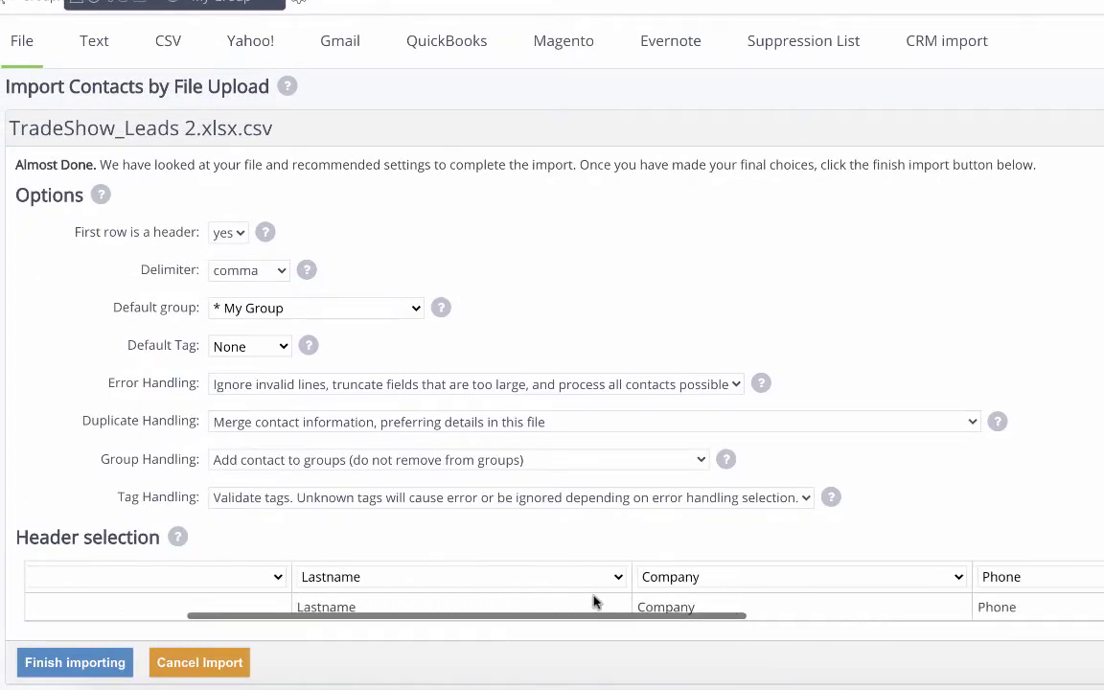
Step: Check the remaining column mappings through Service Preferences and finish importing the TradeShow_Leads 2 file
{"action": "scroll", "coordinate": [594, 602], "scroll_direction": "right", "scroll_amount": 10}
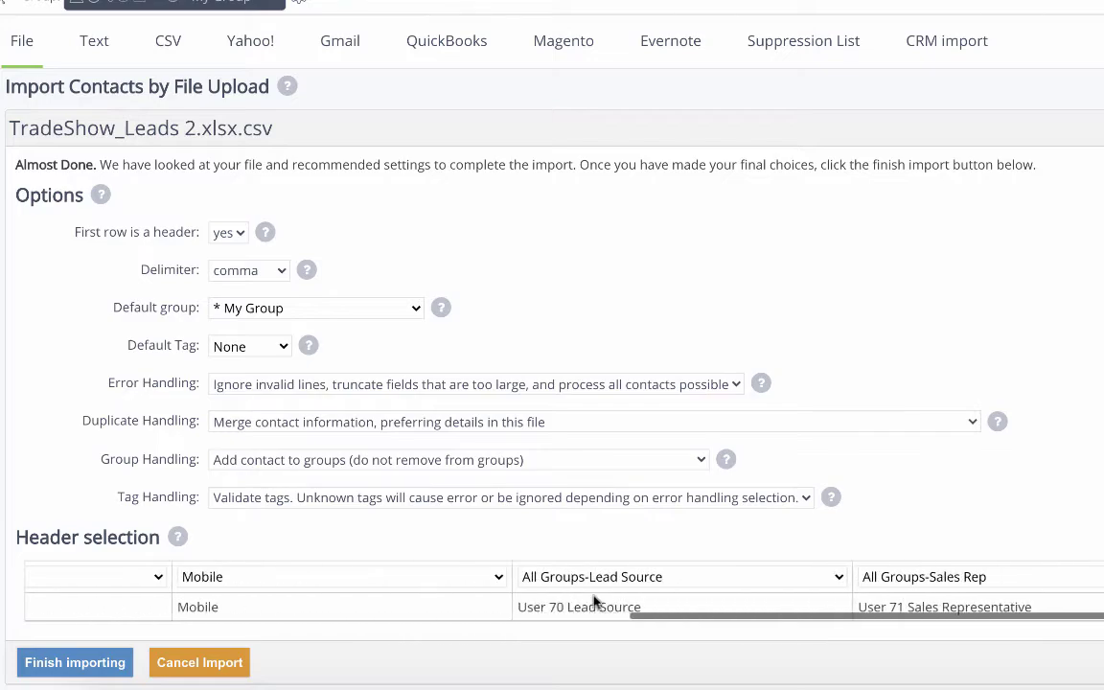
{"action": "scroll", "coordinate": [594, 601], "scroll_direction": "right", "scroll_amount": 10}
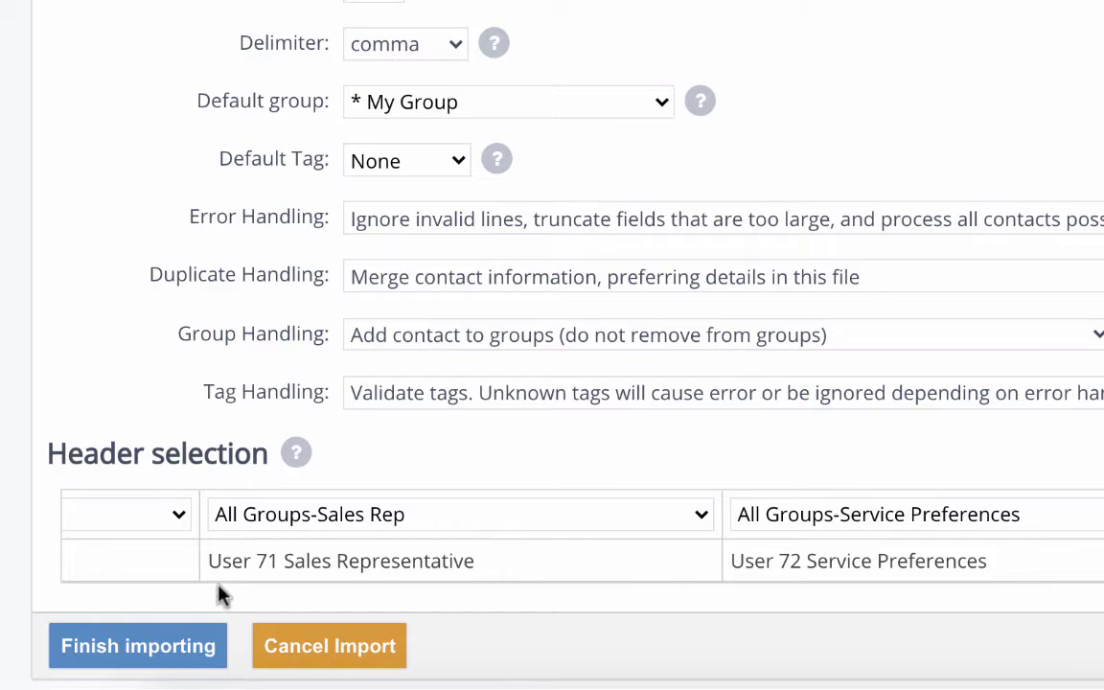
{"action": "left_click", "coordinate": [160, 648]}
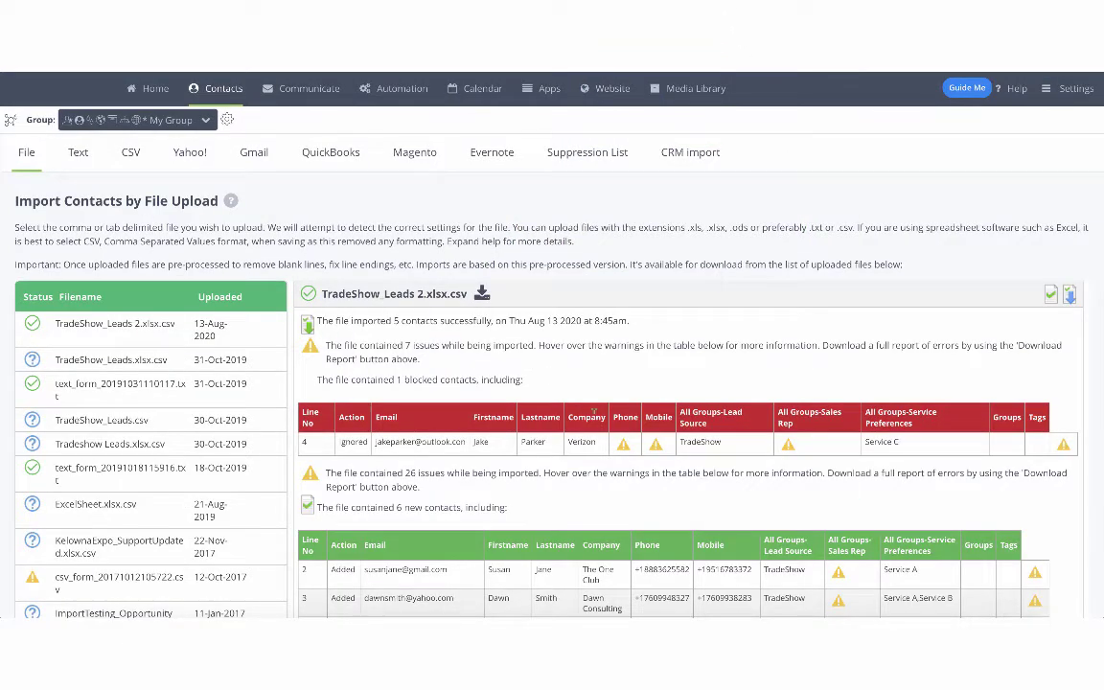
Step: Examine the import report's warnings and errors for the blocked and new contacts, and locate its report download option
{"action": "mouse_move", "coordinate": [656, 444]}
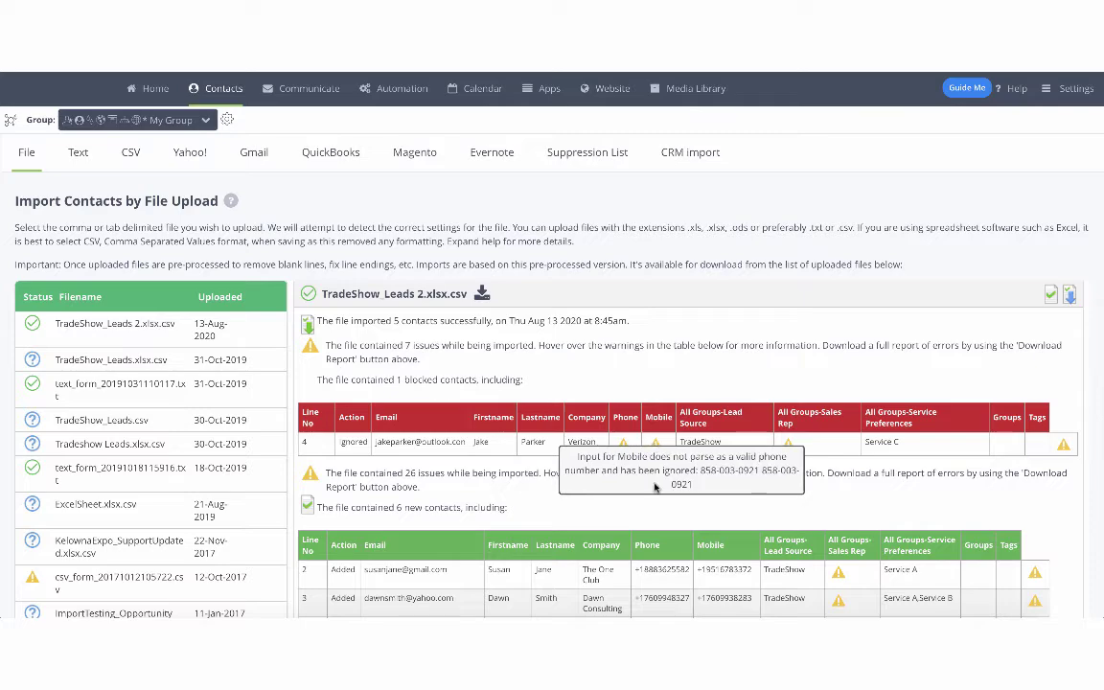
{"action": "scroll", "coordinate": [662, 502], "scroll_direction": "down", "scroll_amount": 2}
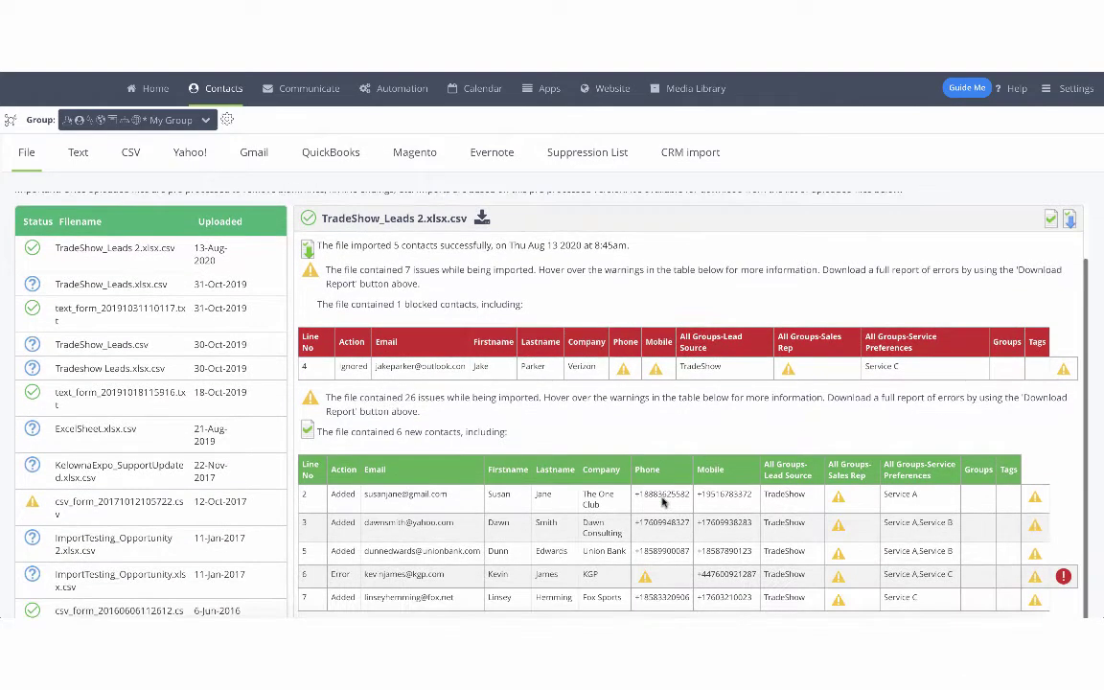
{"action": "mouse_move", "coordinate": [1062, 585]}
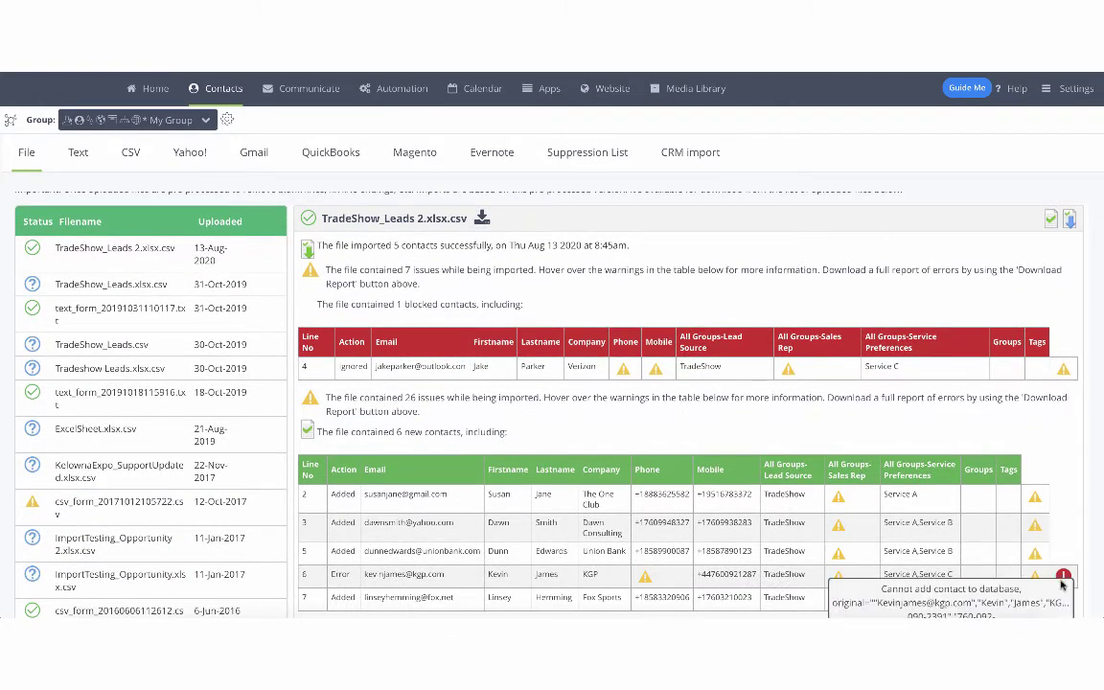
{"action": "scroll", "coordinate": [1062, 584], "scroll_direction": "down", "scroll_amount": 2}
{"action": "scroll", "coordinate": [1062, 584], "scroll_direction": "up", "scroll_amount": 2}
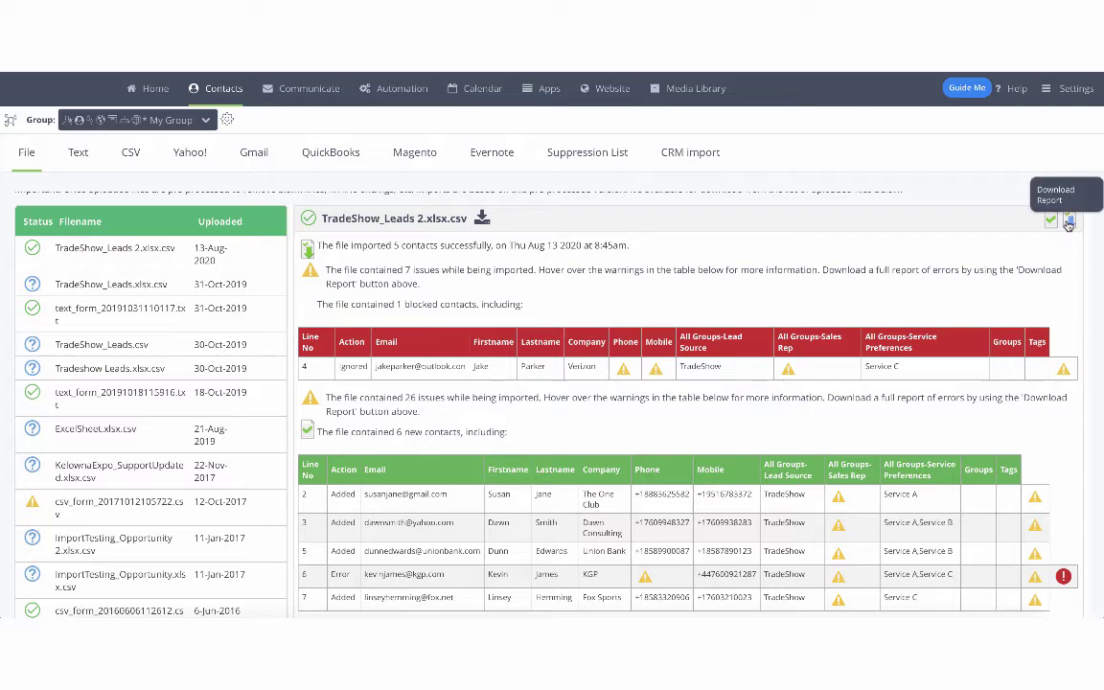
{"action": "mouse_move", "coordinate": [1049, 226]}
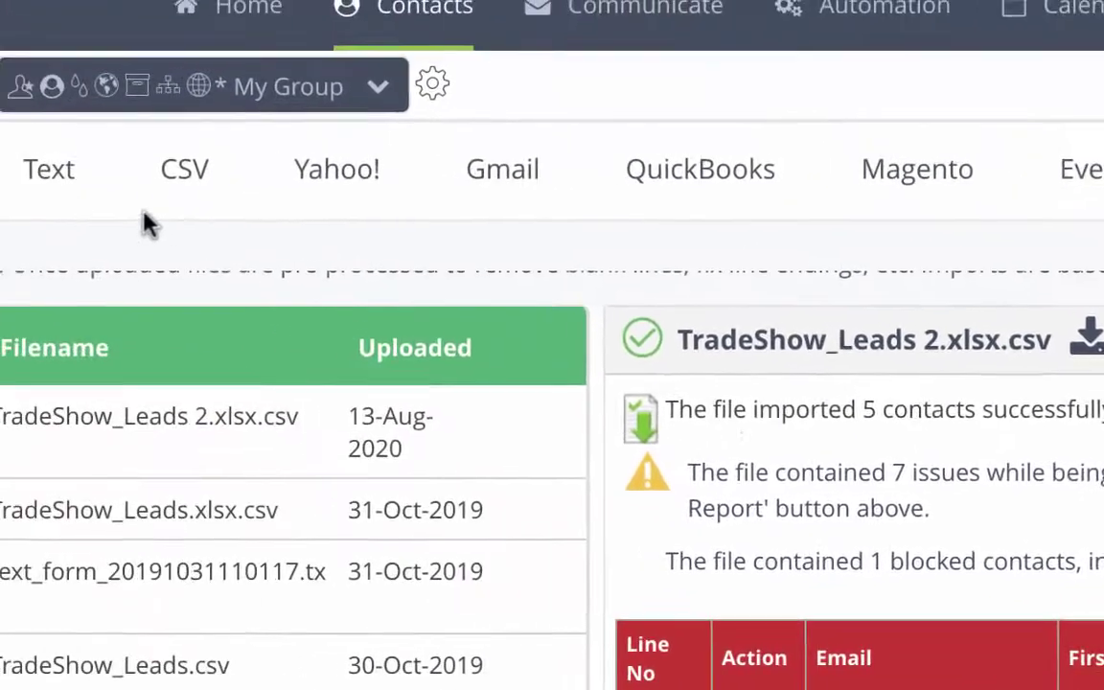
Step: Paste four contacts as first name, last name and email lines into the simple text import and start the import
{"action": "left_click", "coordinate": [46, 193]}
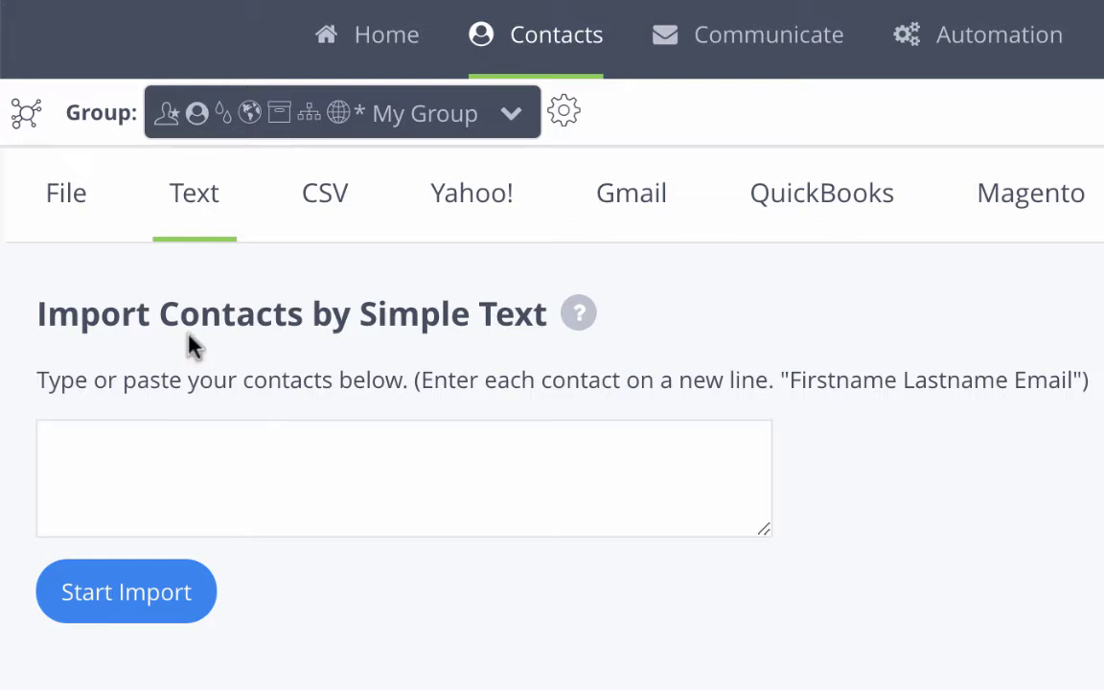
{"action": "left_click", "coordinate": [177, 451]}
{"action": "key", "text": "ctrl+v"}
{"action": "left_click_drag", "start_coordinate": [629, 523], "coordinate": [644, 571]}
{"action": "left_click", "coordinate": [623, 545]}
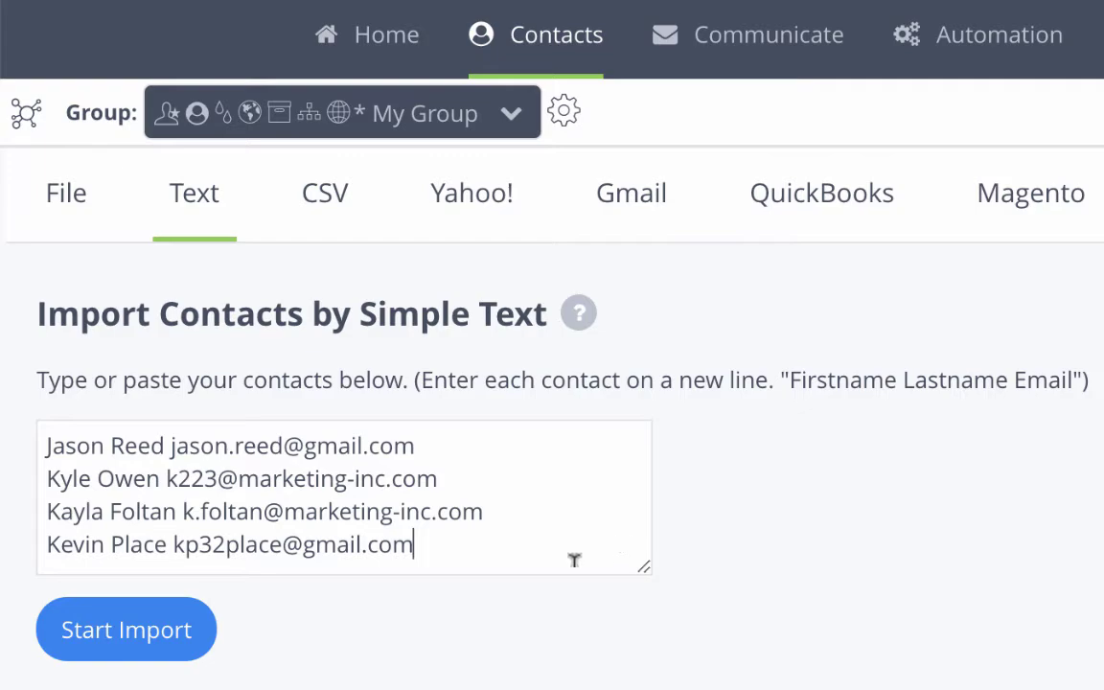
{"action": "left_click", "coordinate": [154, 611]}
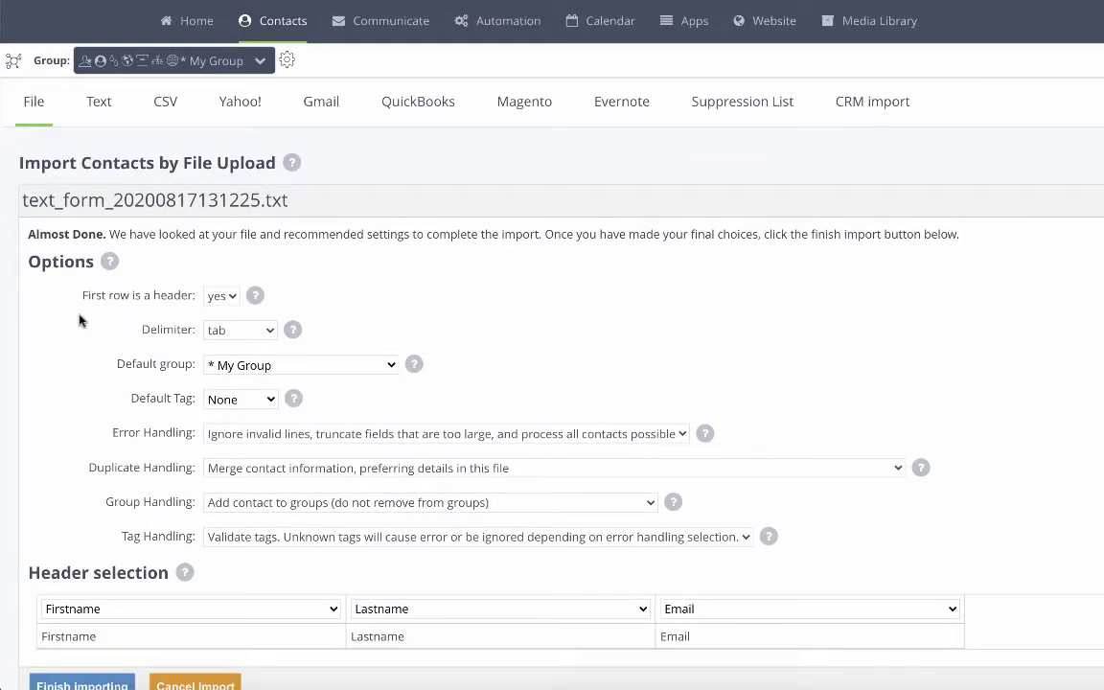
Step: Review the recommended options and header selection for the simple text contacts and finish importing them
{"action": "scroll", "coordinate": [79, 320], "scroll_direction": "down", "scroll_amount": 1}
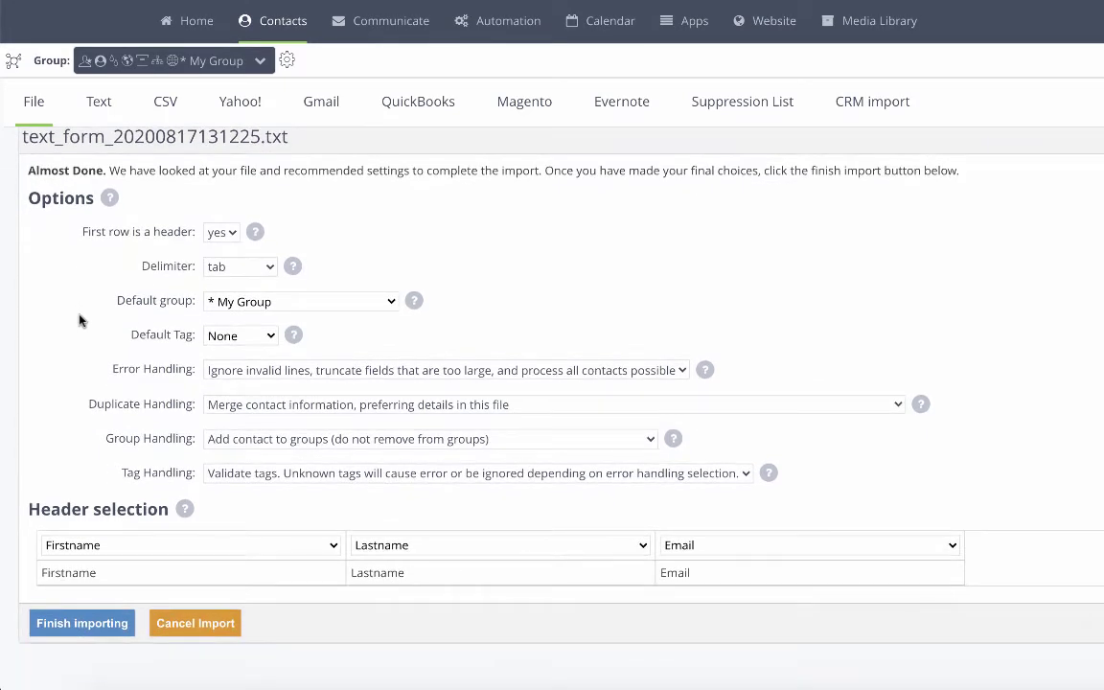
{"action": "scroll", "coordinate": [79, 320], "scroll_direction": "up", "scroll_amount": 1}
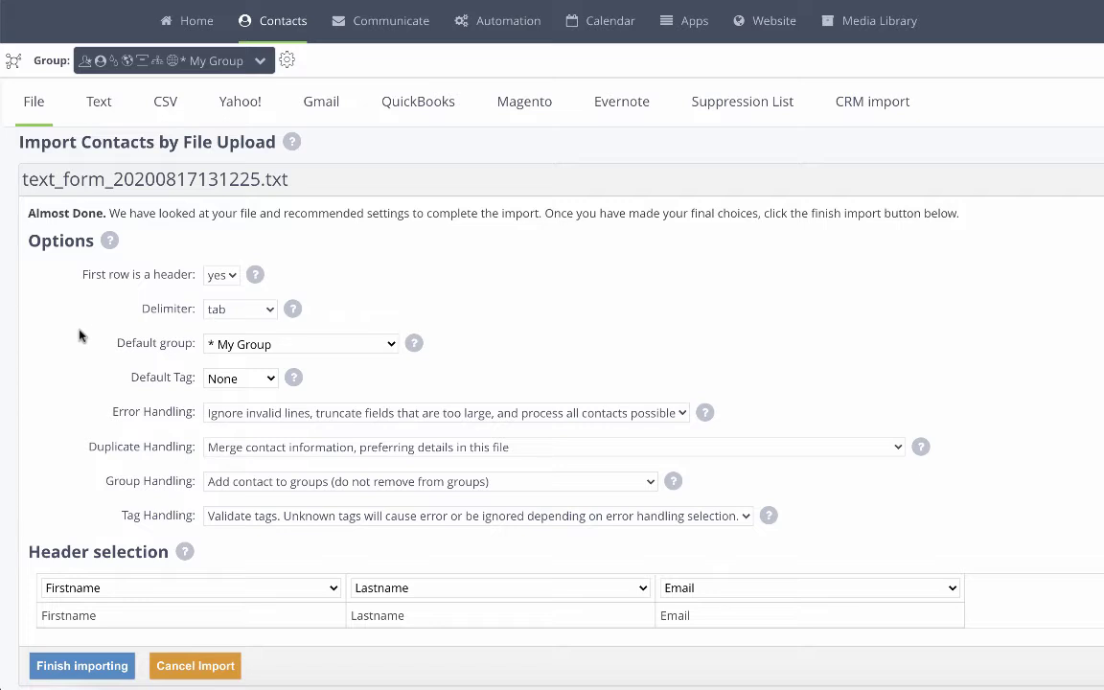
{"action": "left_click", "coordinate": [80, 665]}
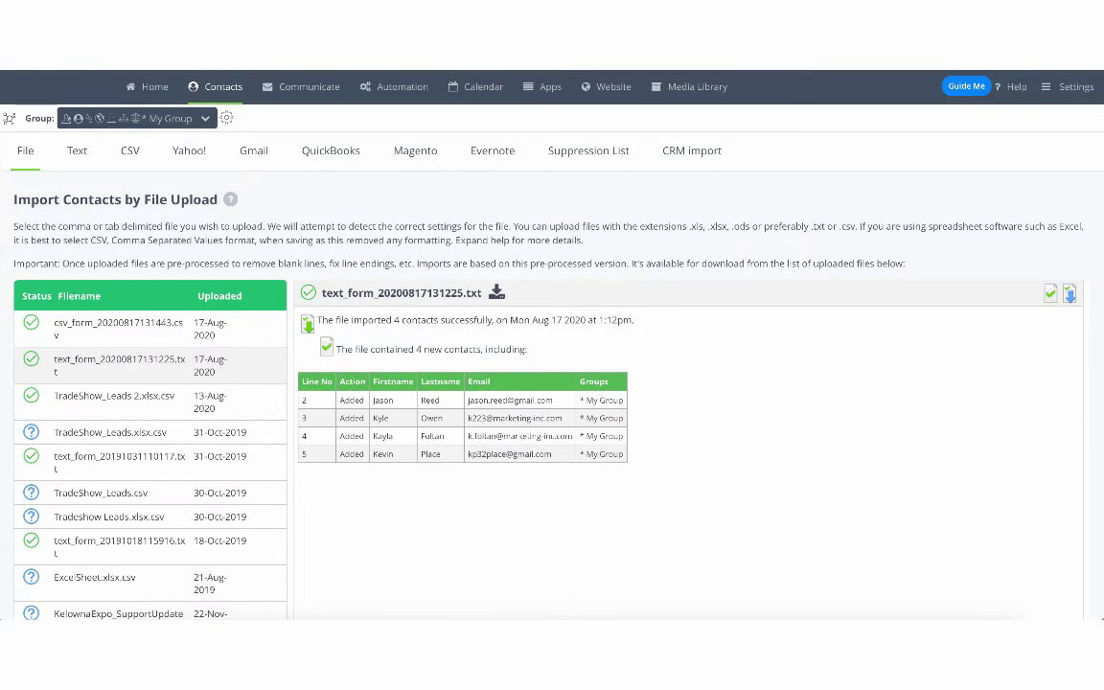
Step: Import three contacts by pasting comma-separated lines into the CSV form, and finish the import with the recommended settings
{"action": "left_click", "coordinate": [129, 151]}
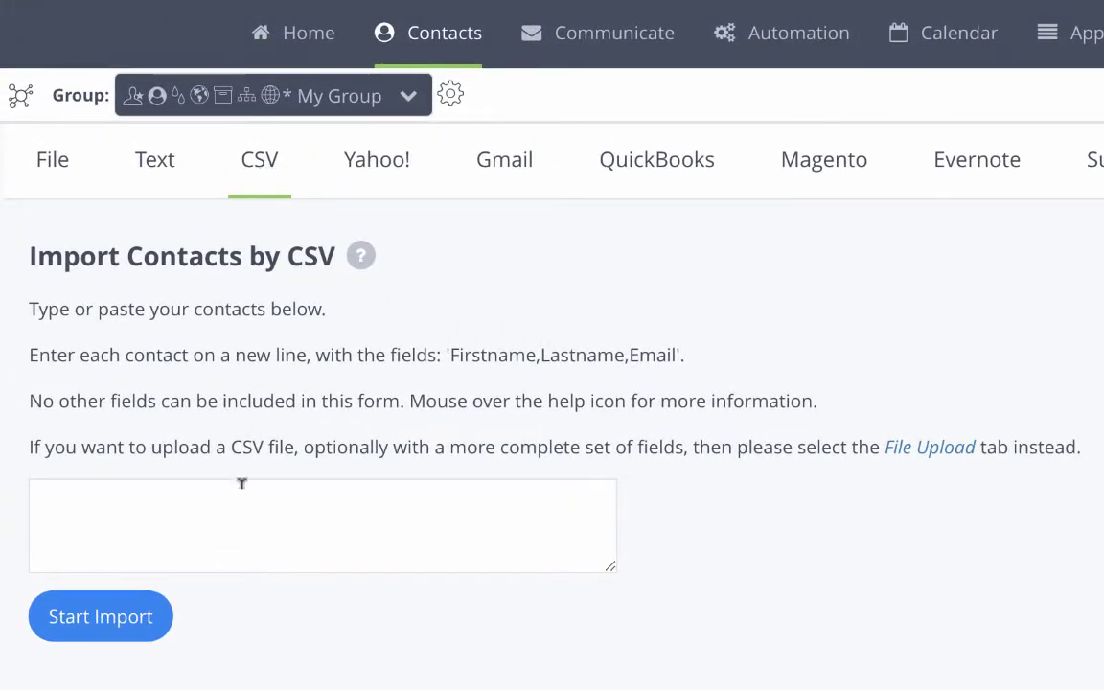
{"action": "left_click", "coordinate": [242, 489]}
{"action": "key", "text": "ctrl+v"}
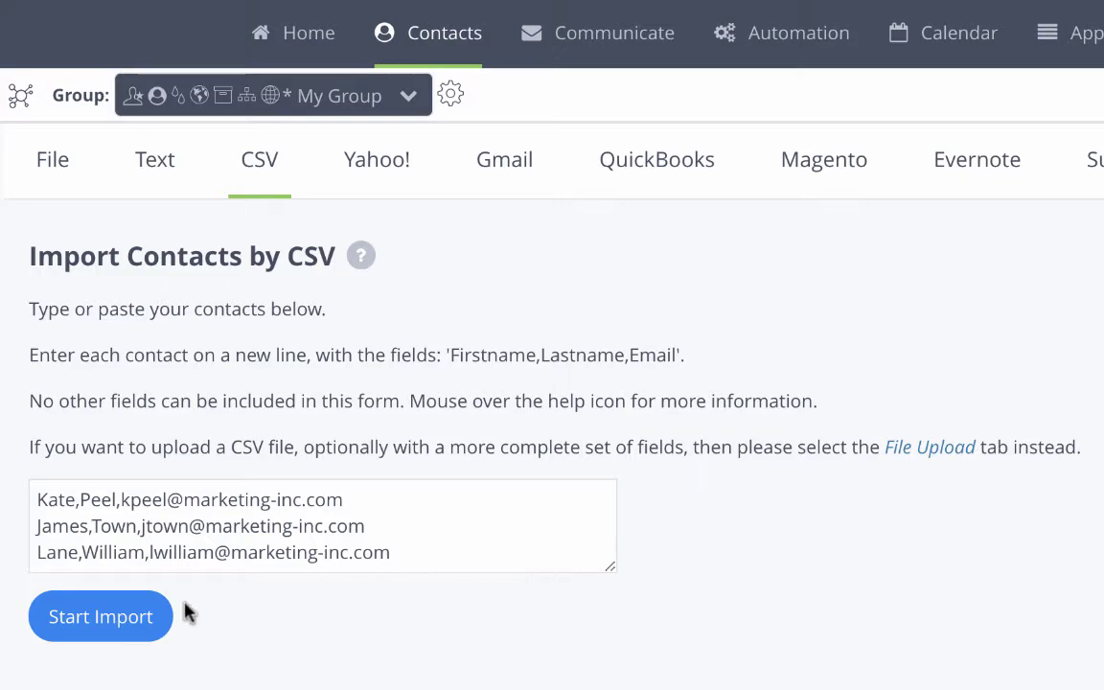
{"action": "left_click", "coordinate": [137, 633]}
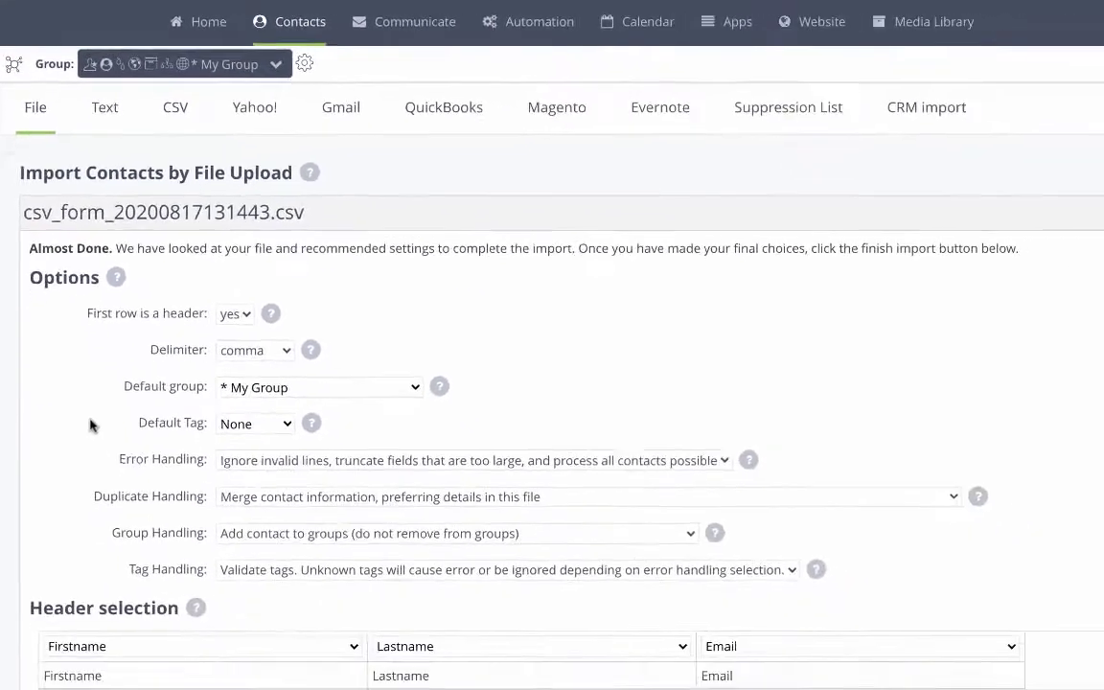
{"action": "scroll", "coordinate": [85, 400], "scroll_direction": "down", "scroll_amount": 2}
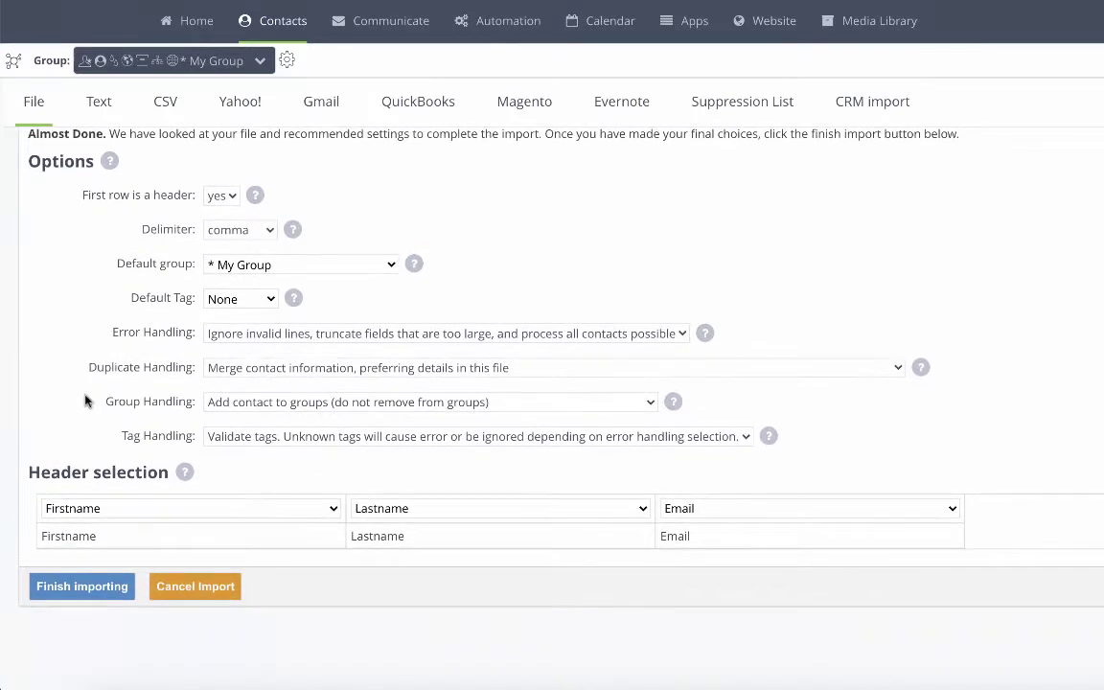
{"action": "left_click", "coordinate": [73, 589]}
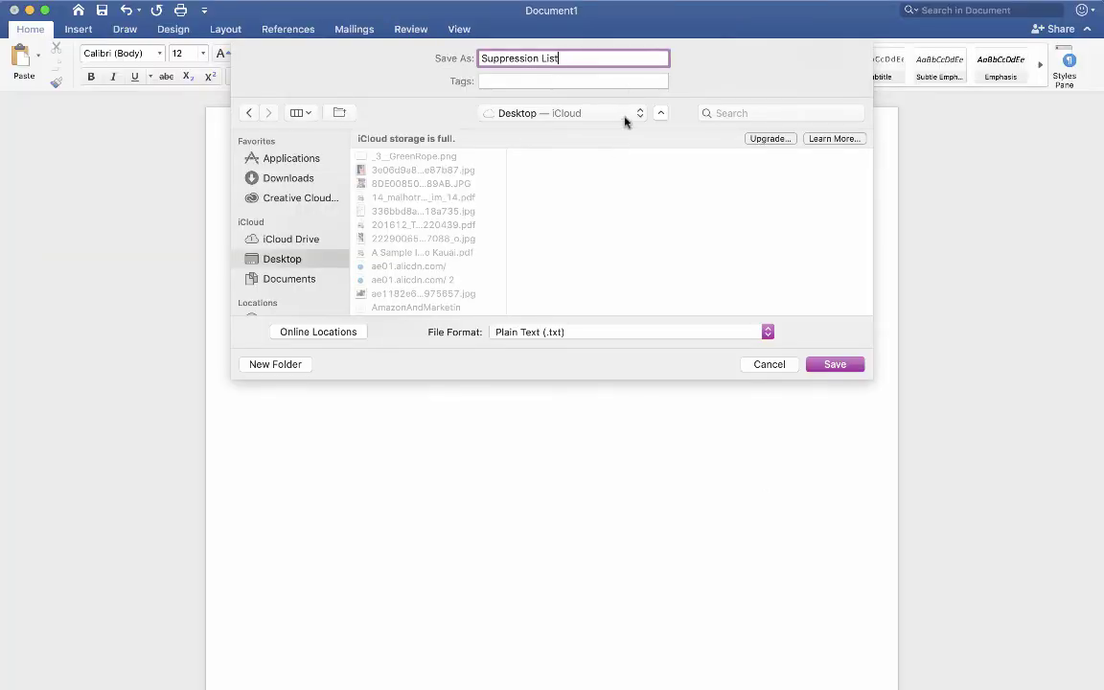
Step: Save the Word document as the plain text file Suppression List, and import the suppression text file in GreenRope, continuing past its preview
{"action": "left_click", "coordinate": [849, 368]}
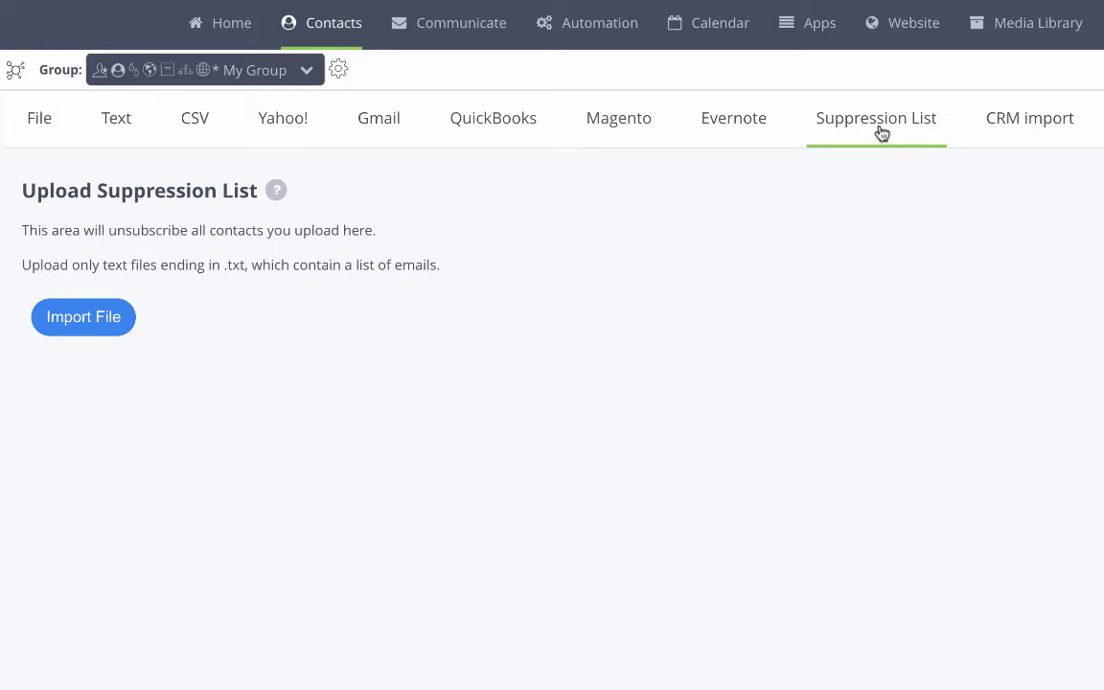
{"action": "left_click", "coordinate": [125, 319]}
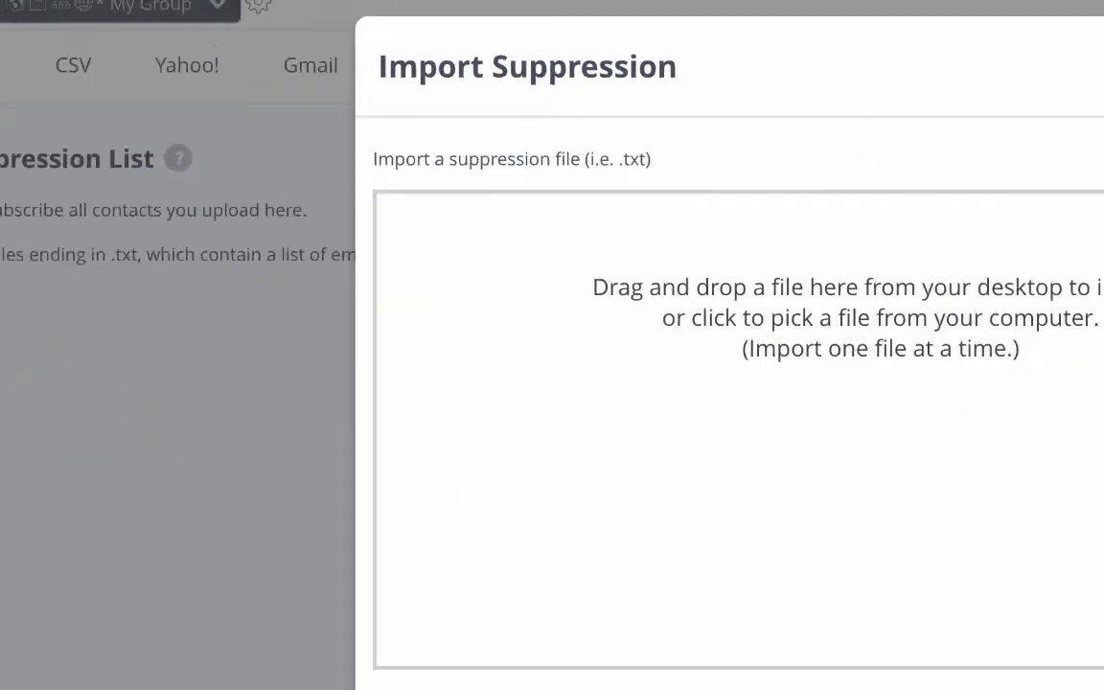
{"action": "left_click_drag", "start_coordinate": [1054, 182], "coordinate": [676, 321]}
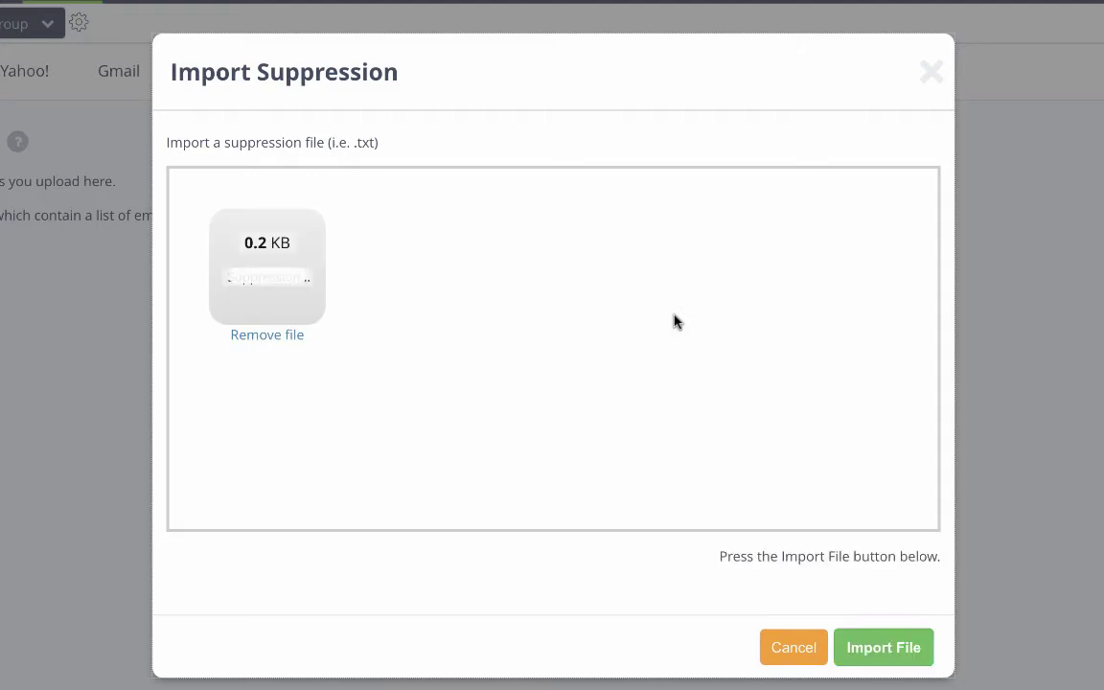
{"action": "left_click", "coordinate": [881, 648]}
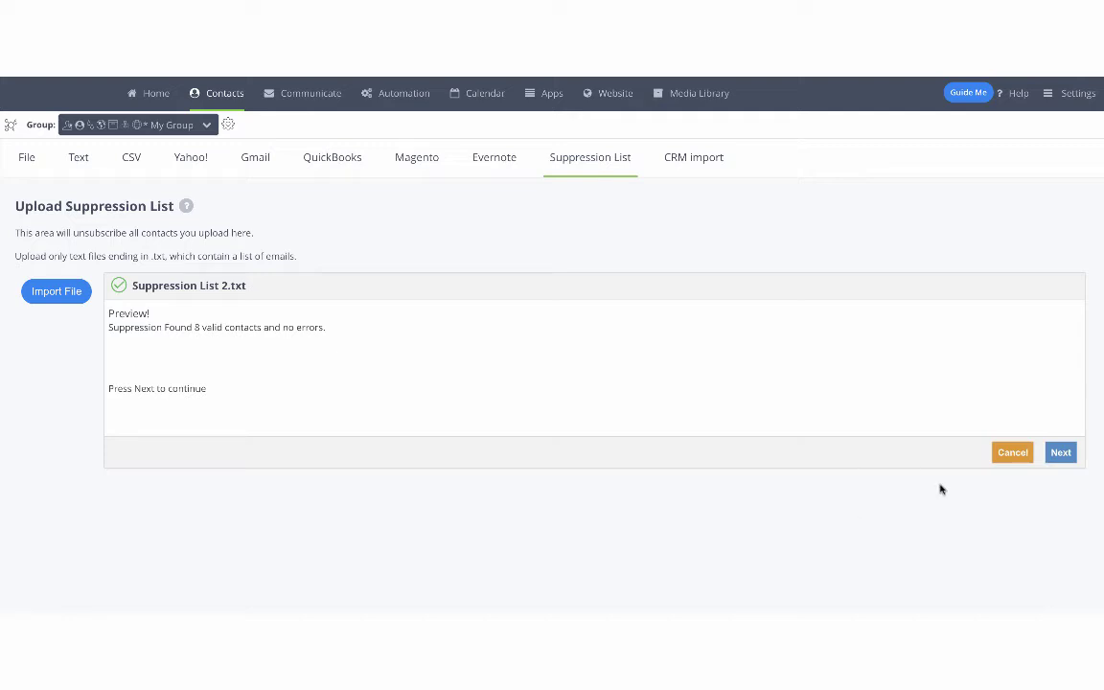
{"action": "left_click", "coordinate": [1059, 454]}
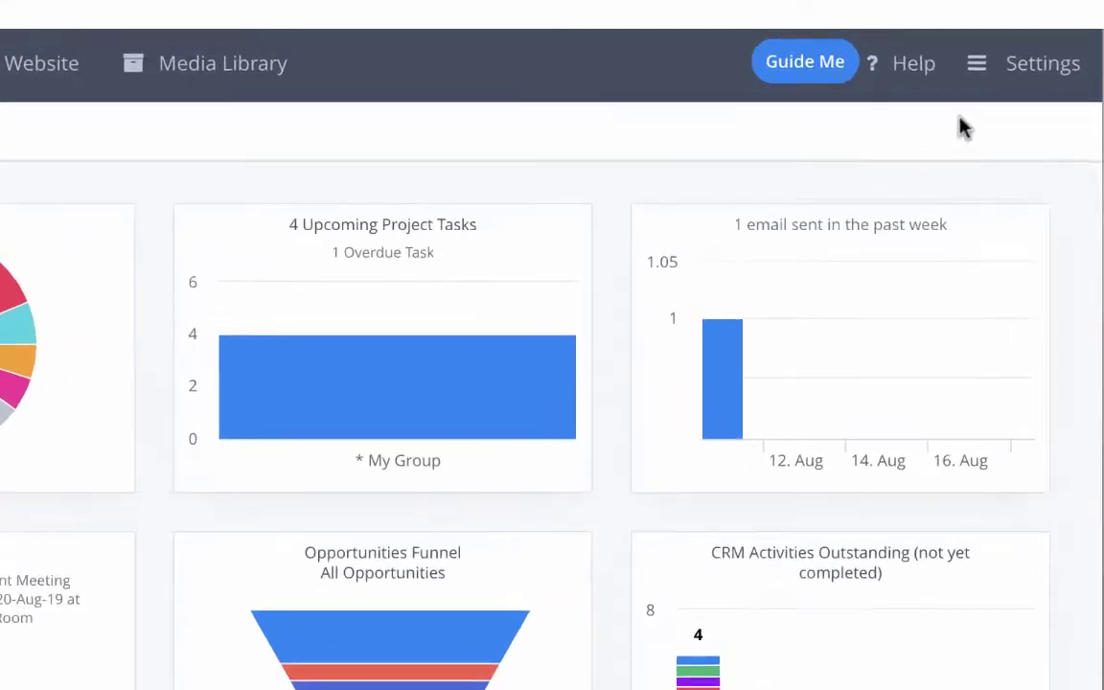
Step: Open the Shared Access permissions for * My Group and toggle the Export permission of the third contact
{"action": "left_click", "coordinate": [1042, 63]}
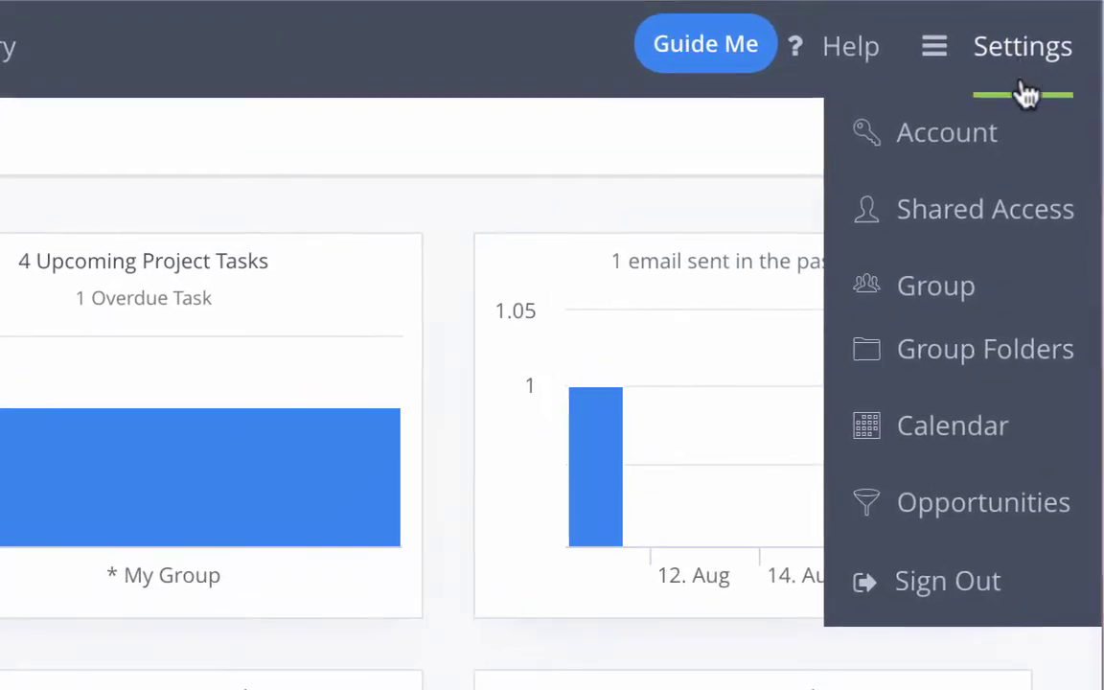
{"action": "left_click", "coordinate": [1053, 191]}
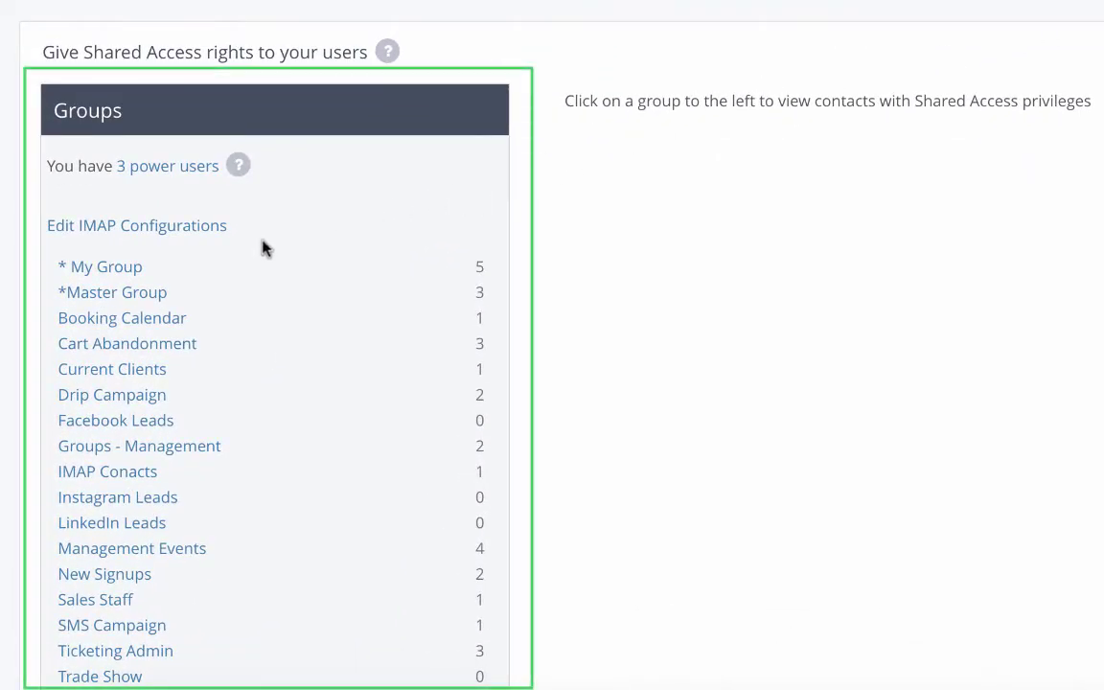
{"action": "left_click", "coordinate": [135, 269]}
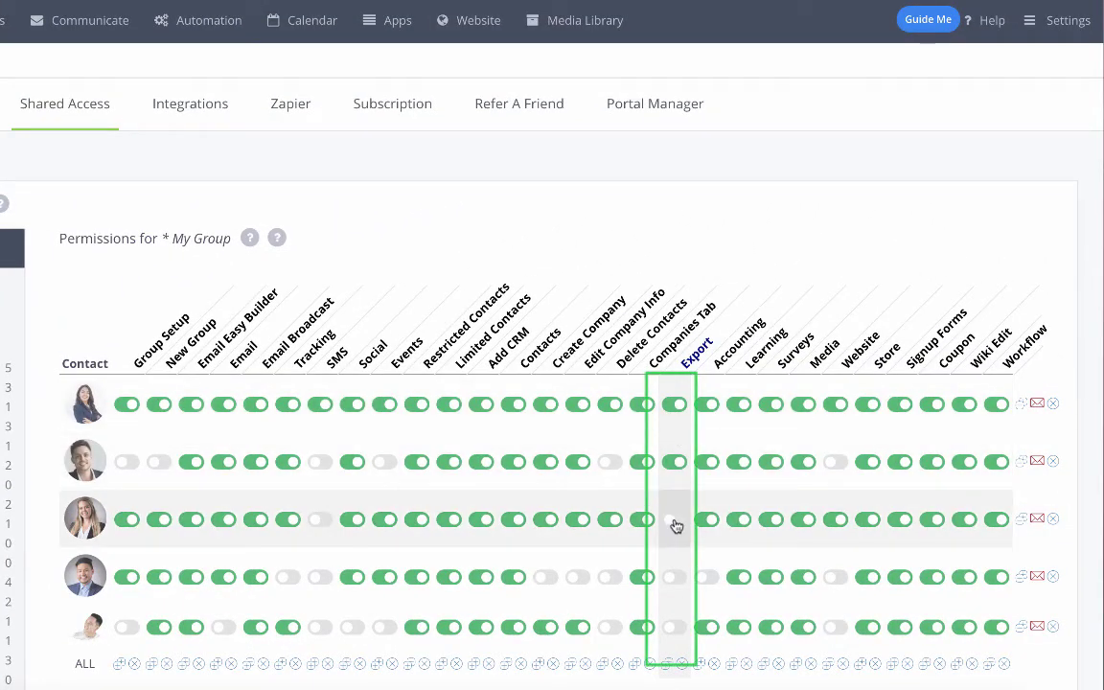
{"action": "left_click", "coordinate": [675, 519]}
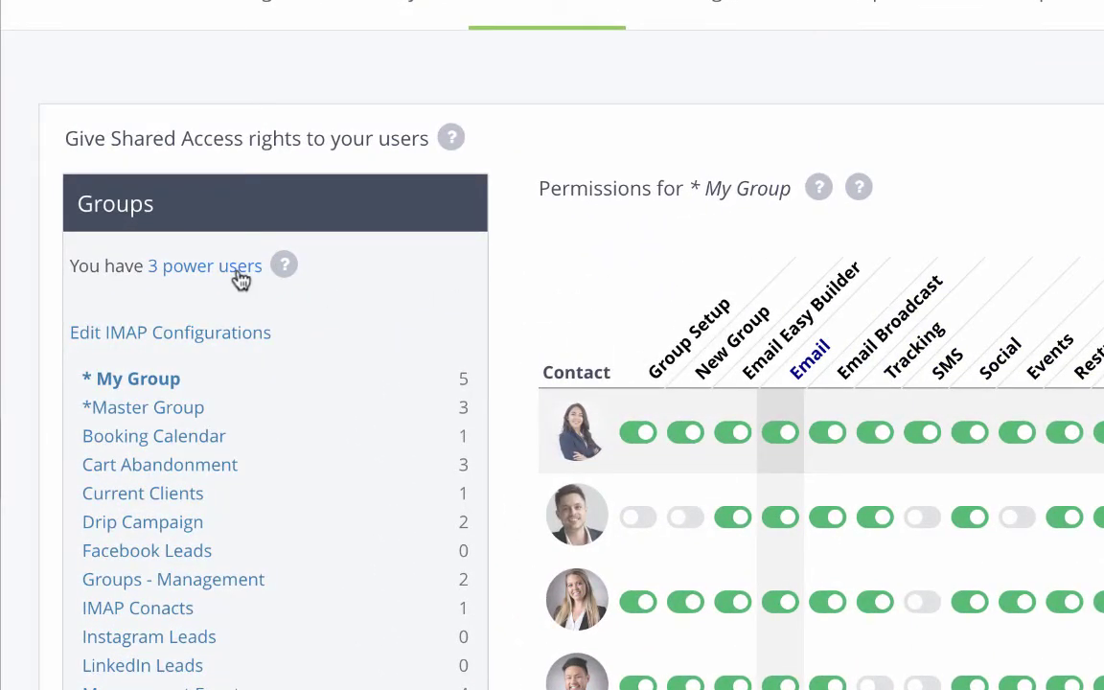
Step: Open the power users' email list, enlarge it to show every address, and save it
{"action": "left_click", "coordinate": [241, 277]}
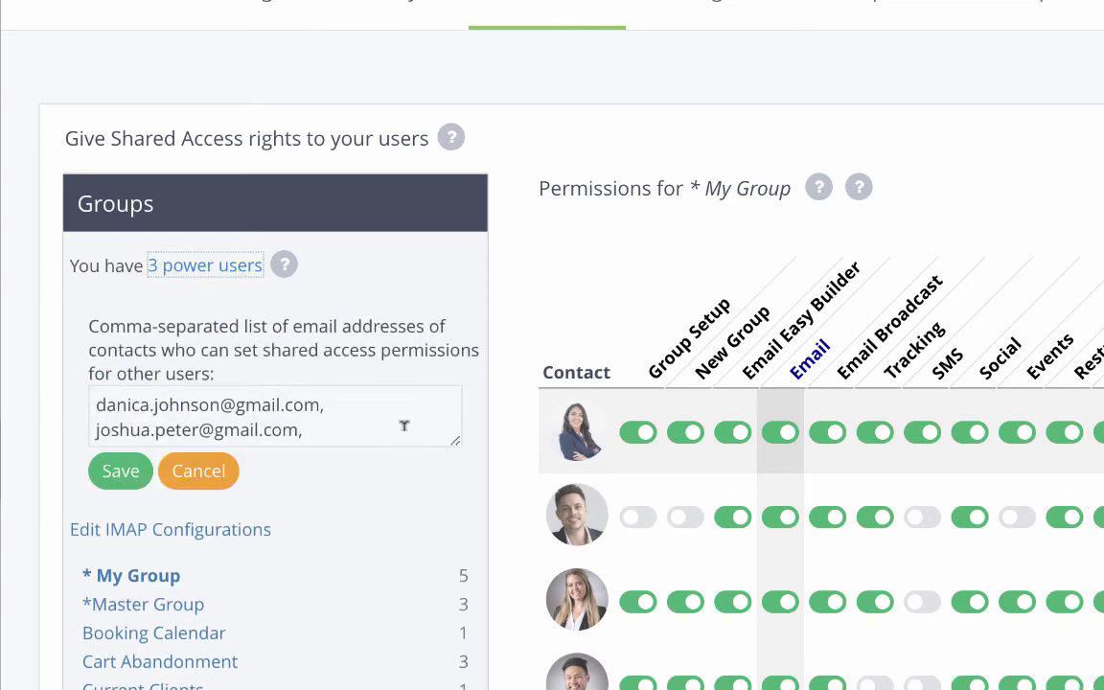
{"action": "left_click_drag", "start_coordinate": [457, 443], "coordinate": [461, 494]}
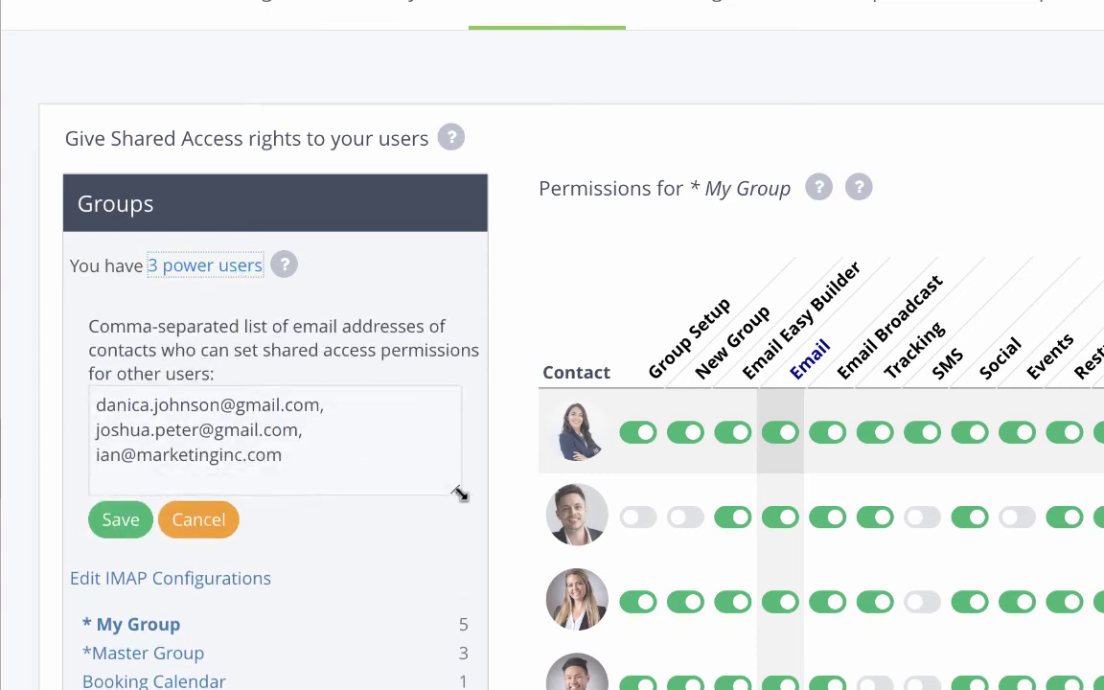
{"action": "left_click", "coordinate": [467, 486]}
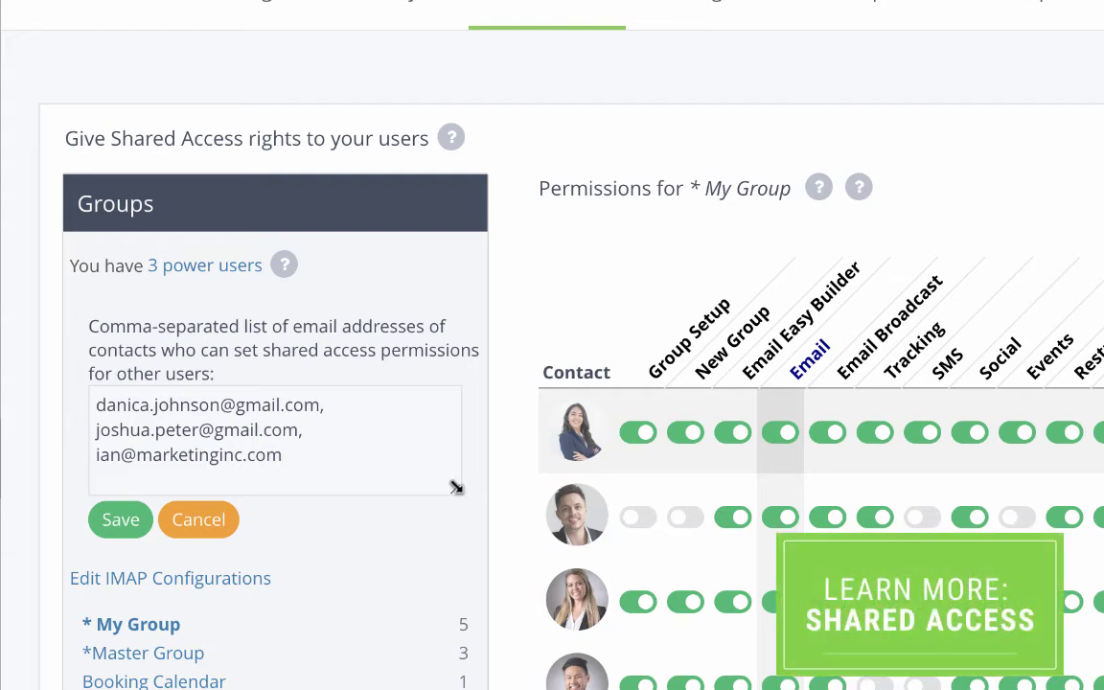
{"action": "left_click", "coordinate": [117, 519]}
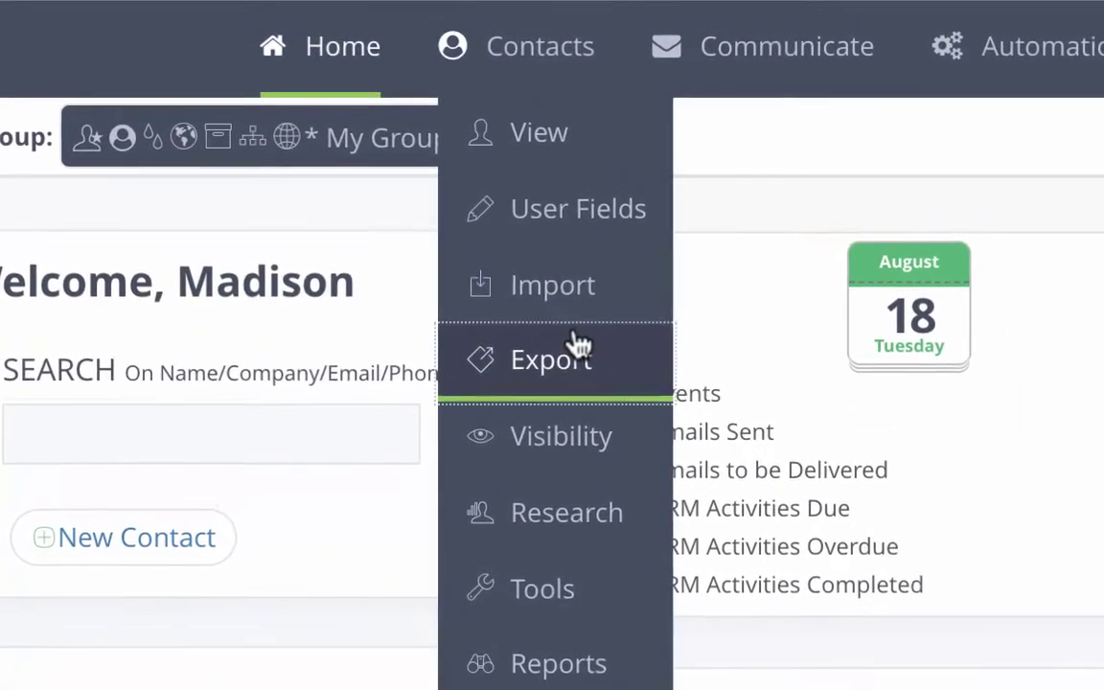
Step: Open the contacts export for * My Group and choose Excel 97/2000/XP (.xls) as the file format
{"action": "left_click", "coordinate": [327, 169]}
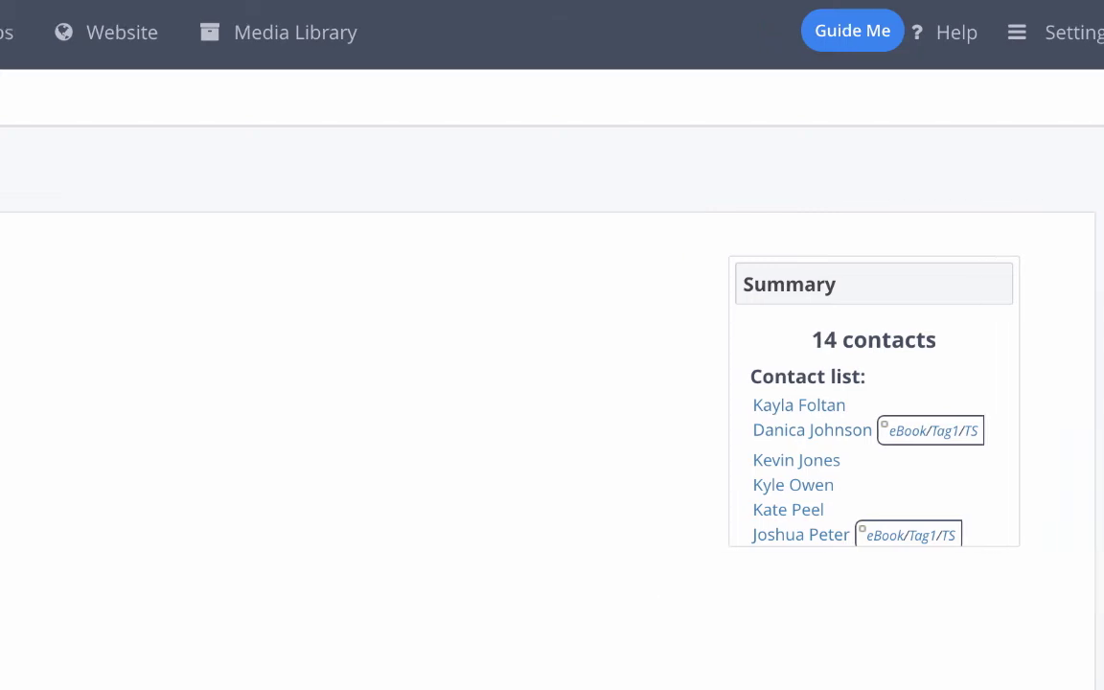
{"action": "left_click", "coordinate": [464, 285]}
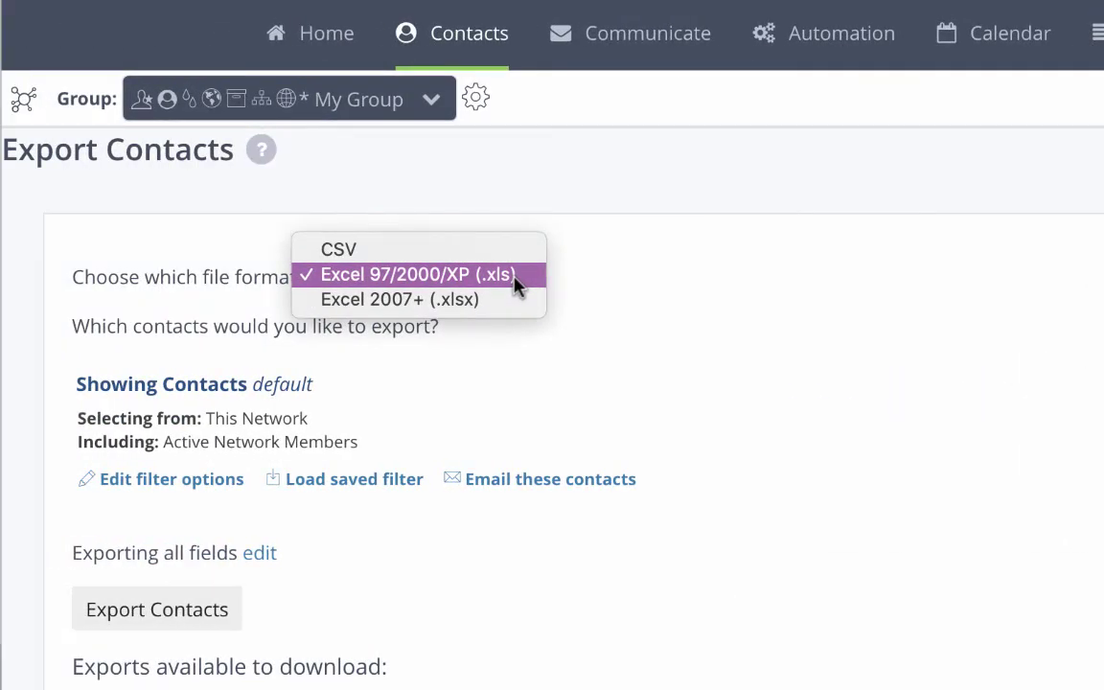
{"action": "left_click", "coordinate": [518, 279]}
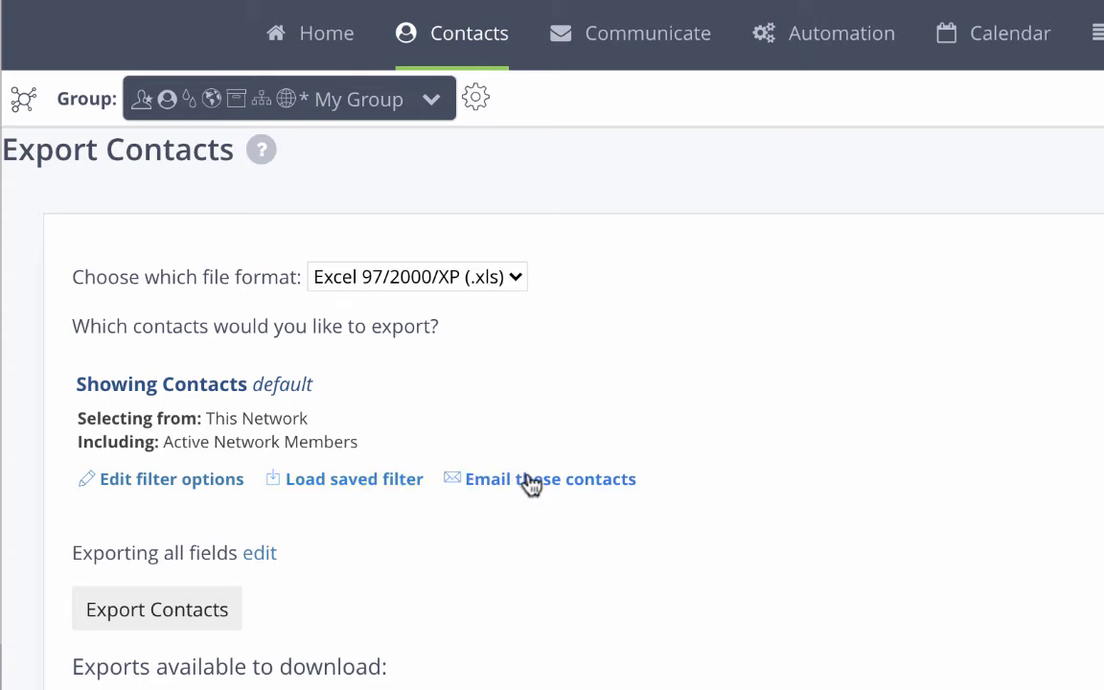
Step: Edit the export fields: clear the whole selection, then include only Email through Mobile besides the mandatory ContactID
{"action": "left_click", "coordinate": [266, 562]}
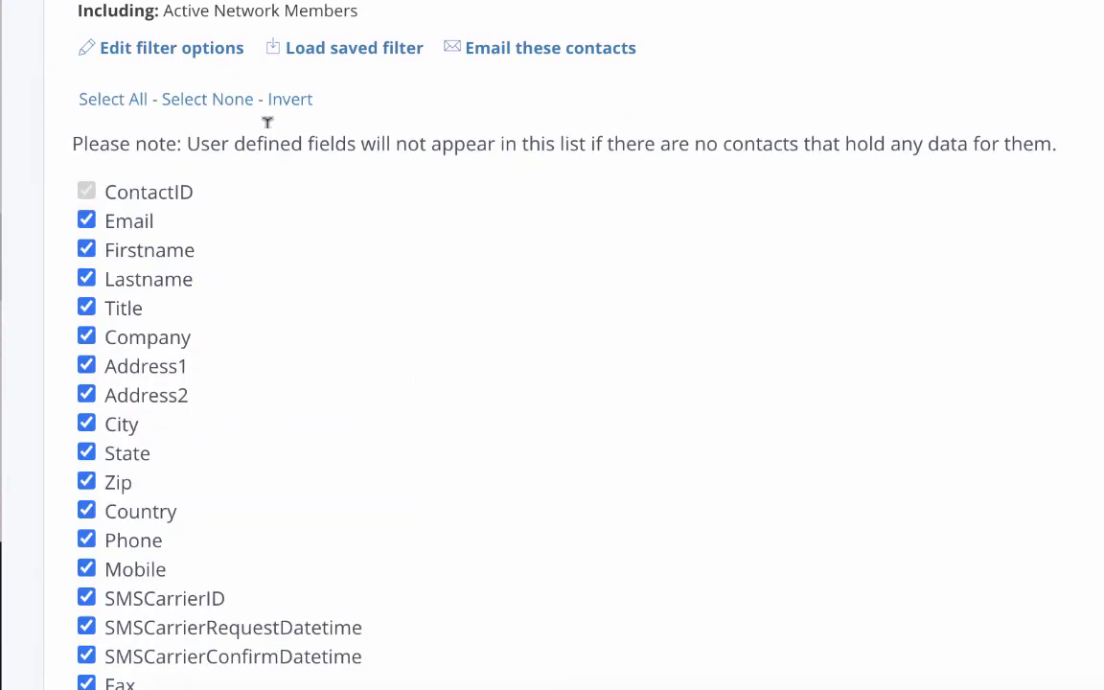
{"action": "left_click", "coordinate": [232, 101]}
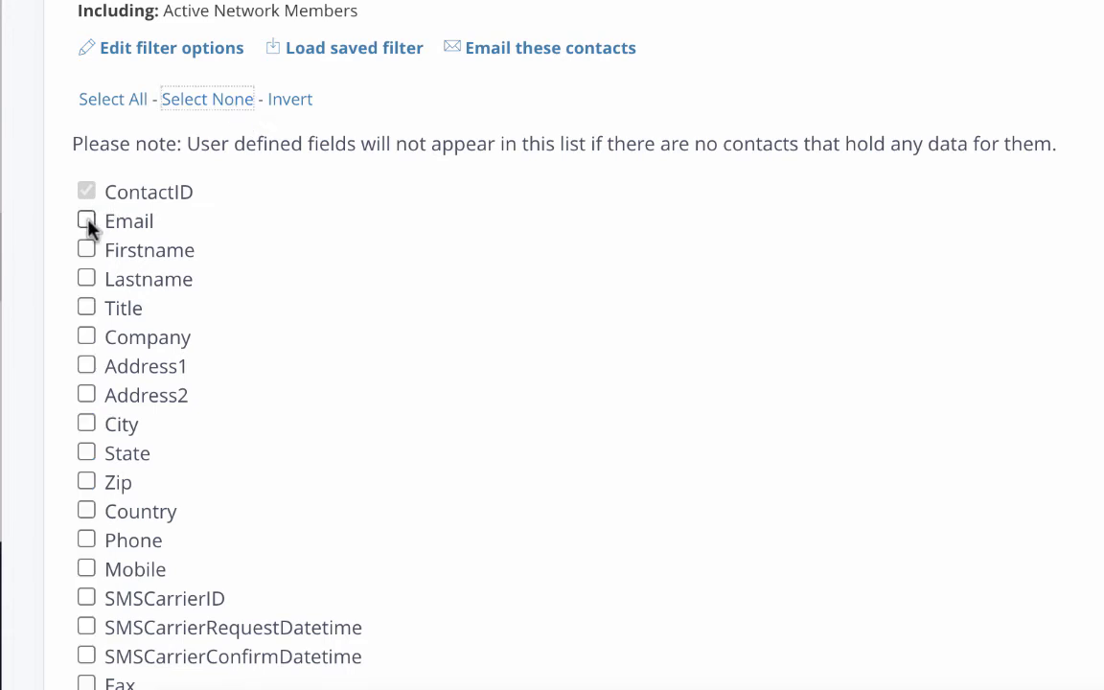
{"action": "left_click", "coordinate": [87, 222]}
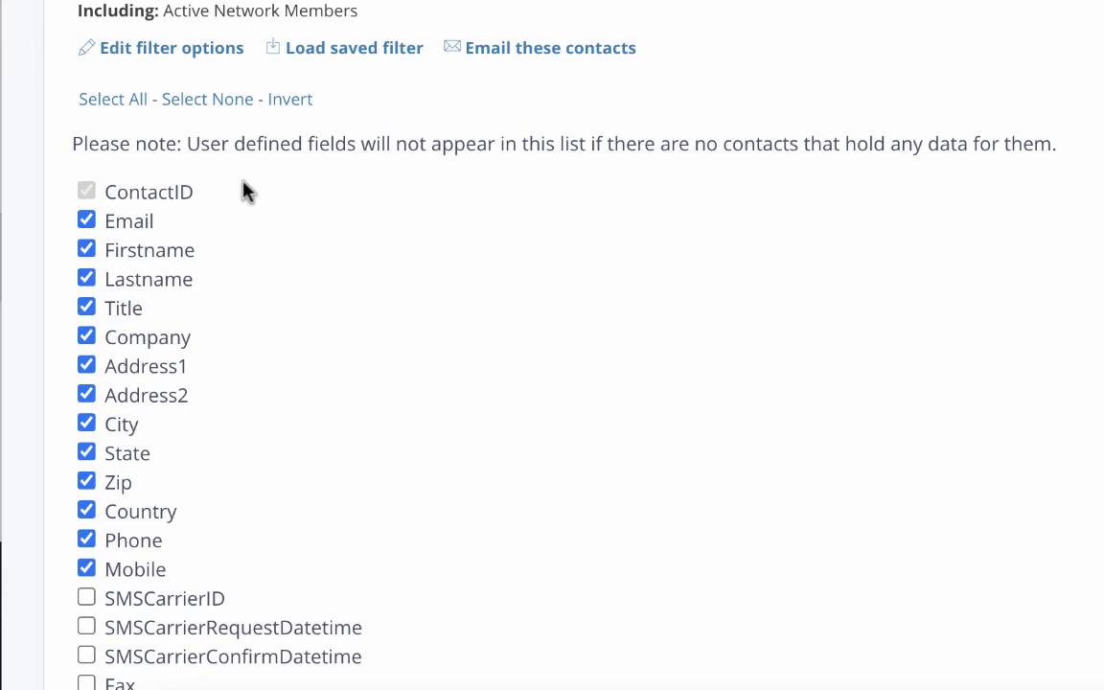
Step: Export the contacts with the chosen fields, acknowledge the export notice, and download the newest export for * My Group
{"action": "scroll", "coordinate": [243, 186], "scroll_direction": "down", "scroll_amount": 15}
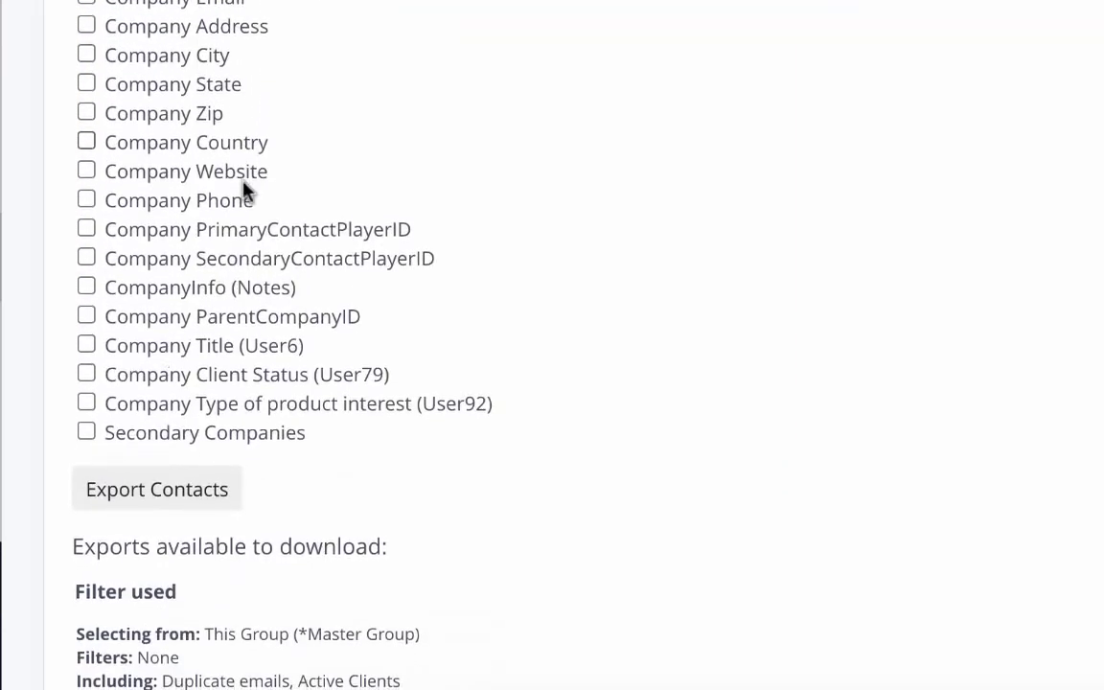
{"action": "scroll", "coordinate": [244, 182], "scroll_direction": "down", "scroll_amount": 1}
{"action": "left_click", "coordinate": [188, 442]}
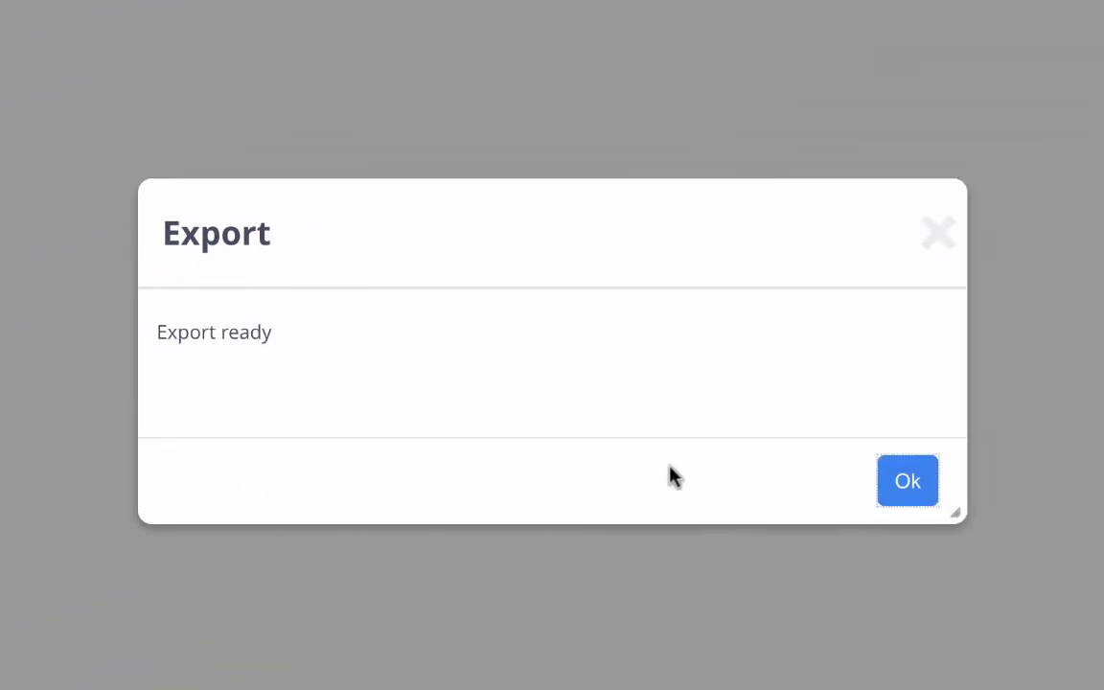
{"action": "left_click", "coordinate": [903, 487]}
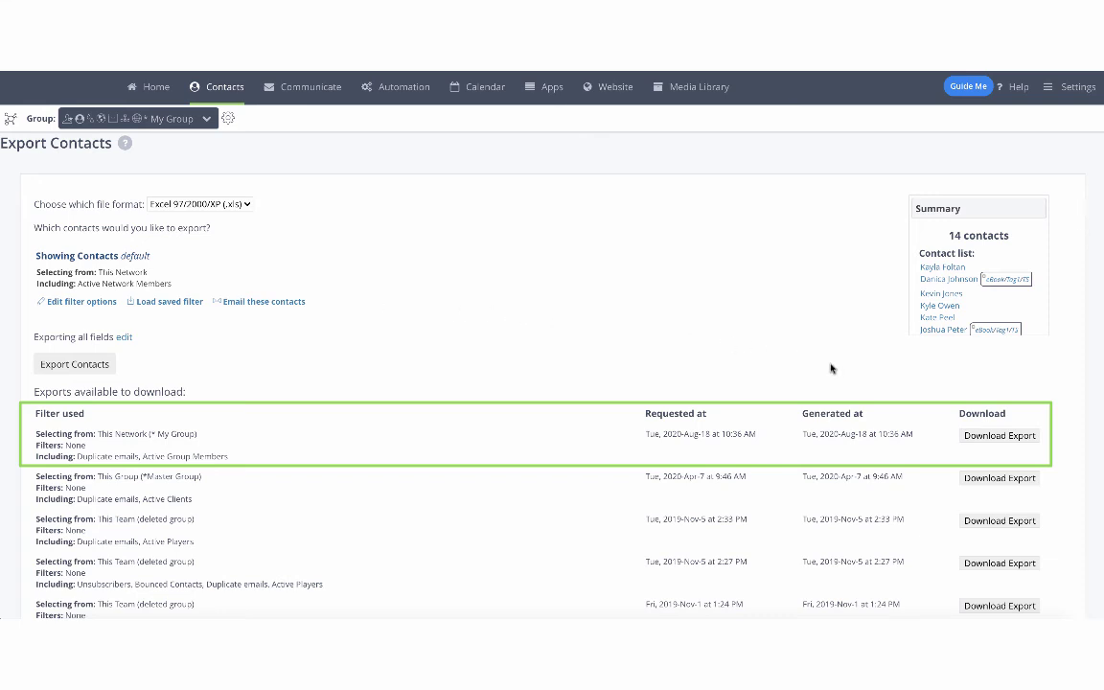
{"action": "left_click", "coordinate": [982, 437]}
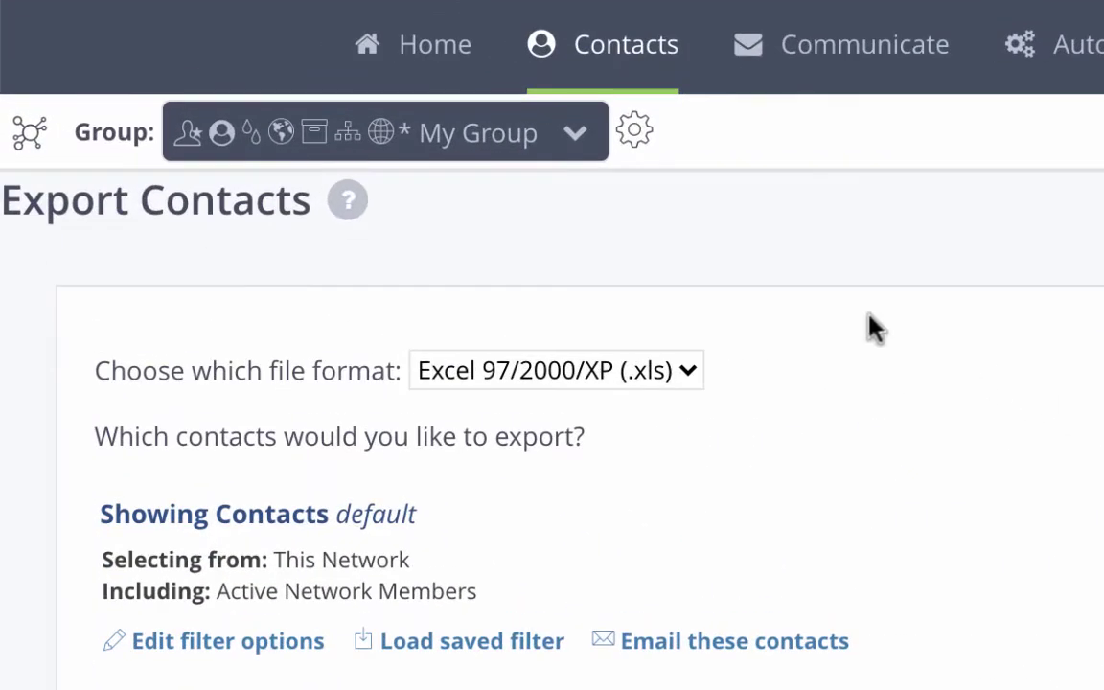
Step: Go to the Companies list in the contacts view of * My Group and start exporting all companies
{"action": "mouse_move", "coordinate": [612, 49]}
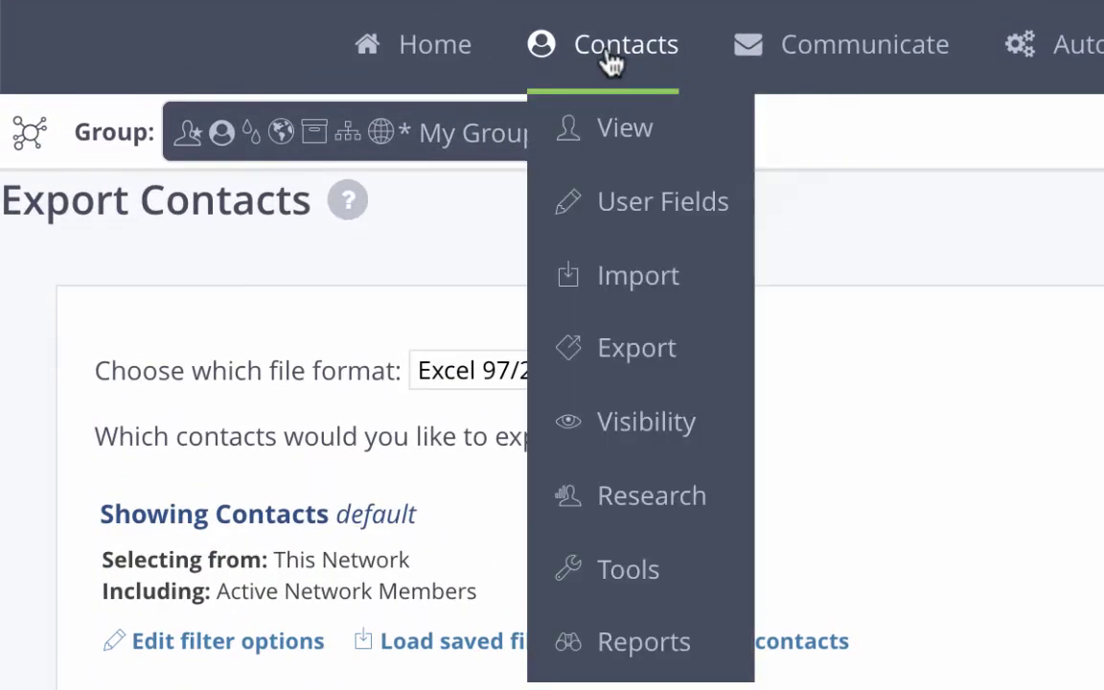
{"action": "left_click", "coordinate": [614, 128]}
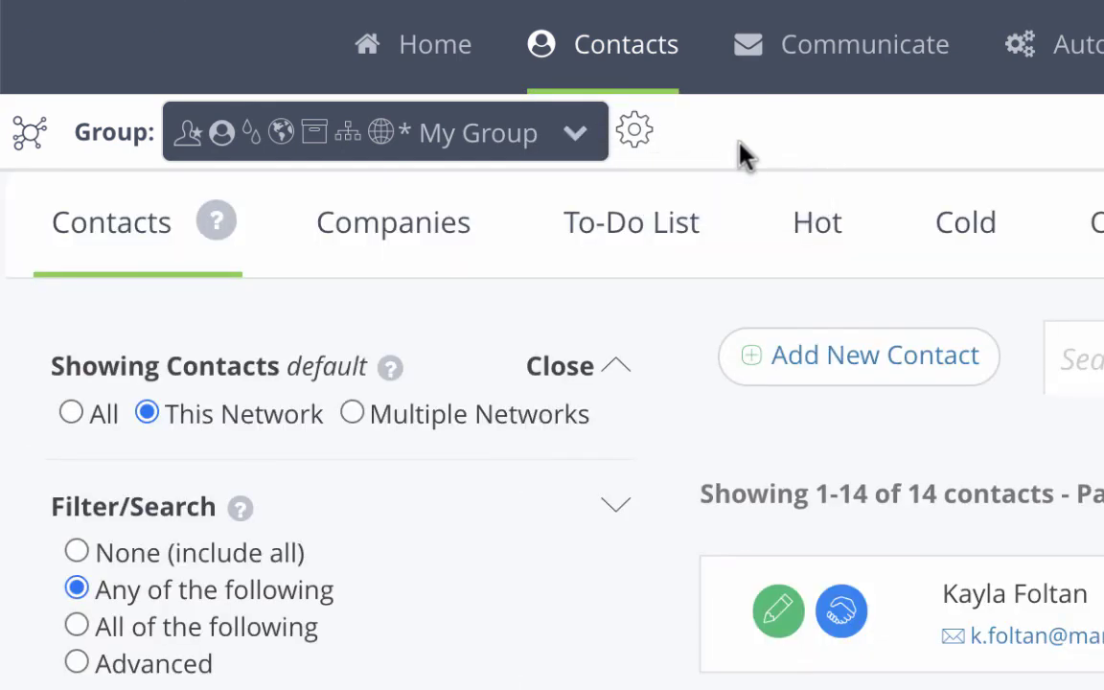
{"action": "left_click", "coordinate": [401, 257]}
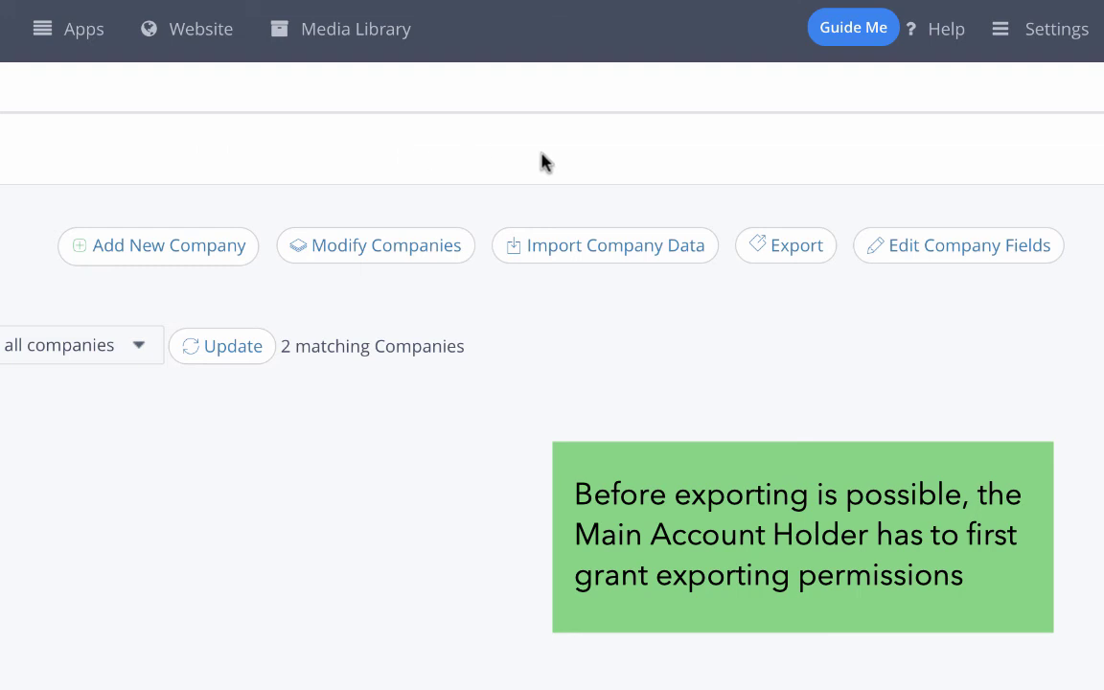
{"action": "left_click", "coordinate": [785, 253]}
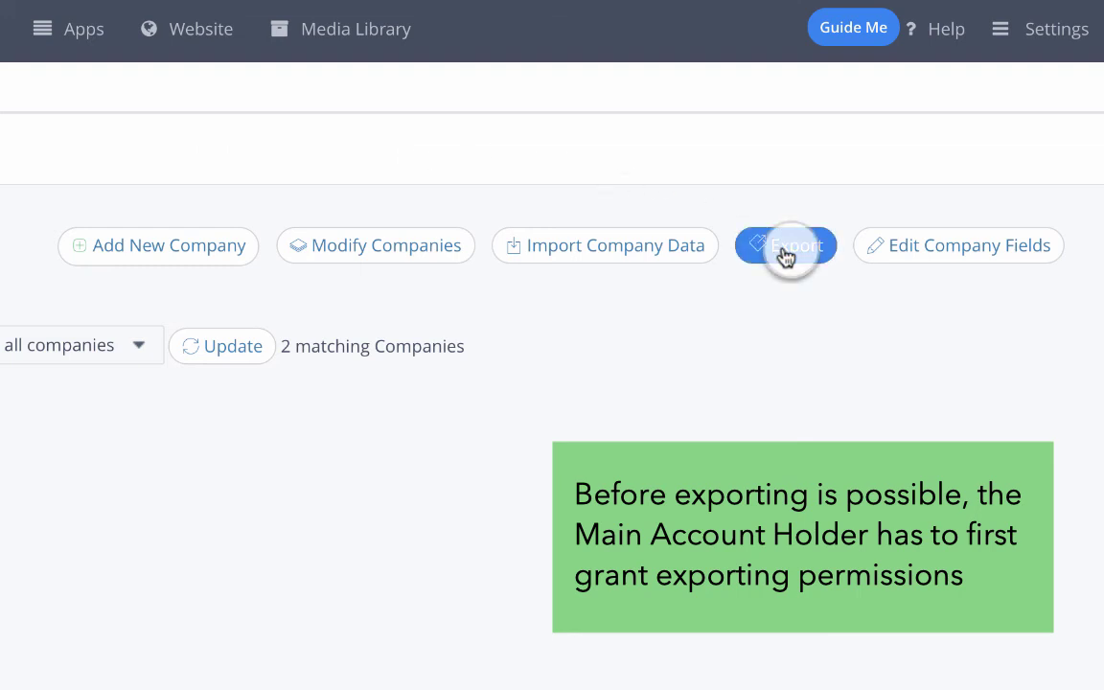